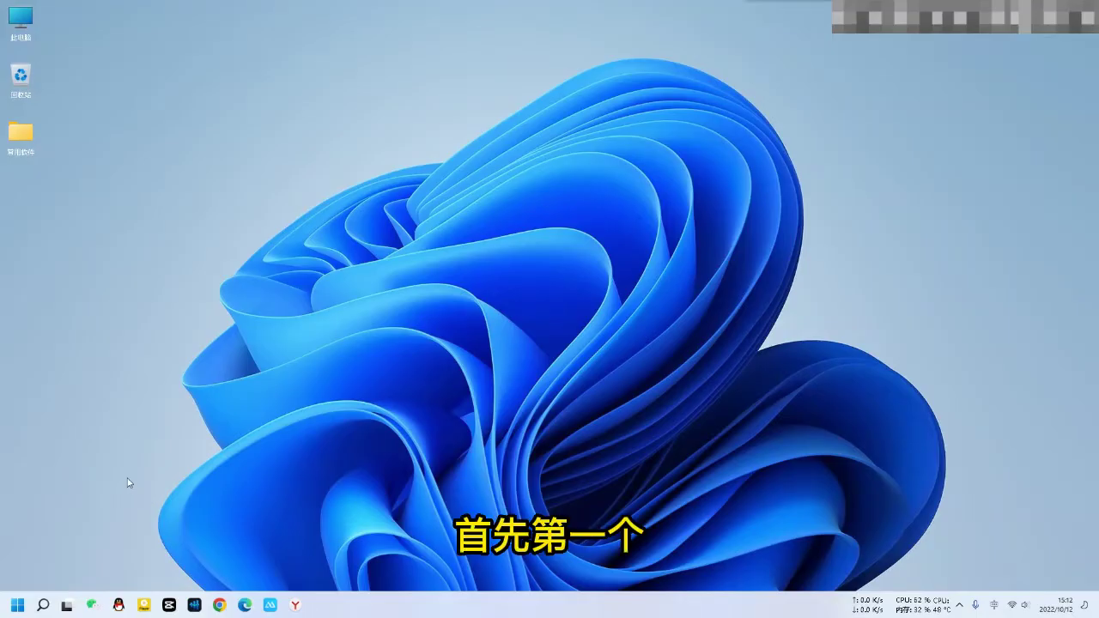
Open Task Manager, examine the running processes sorted by CPU usage, and close it.
right_click(17, 605)
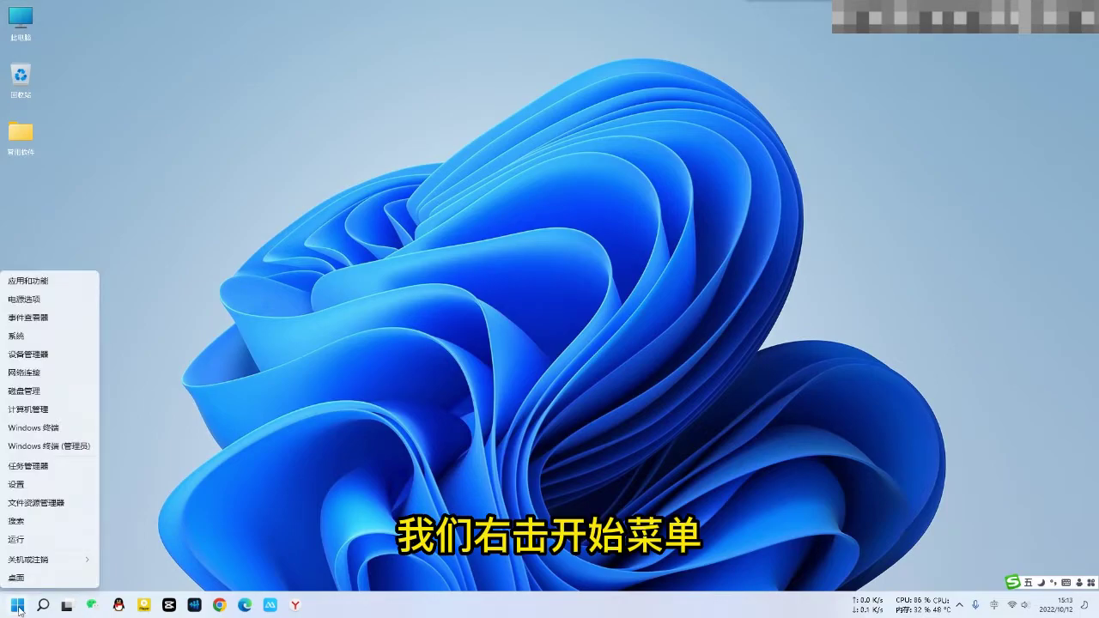
click(41, 467)
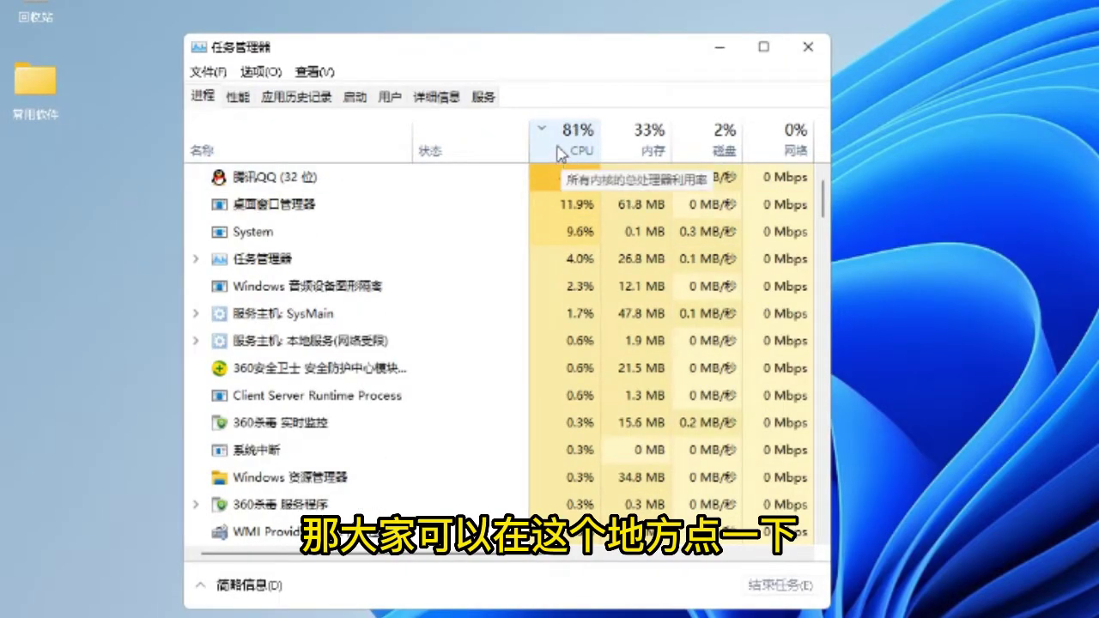
scroll(559, 153, down, 4)
scroll(561, 153, up, 4)
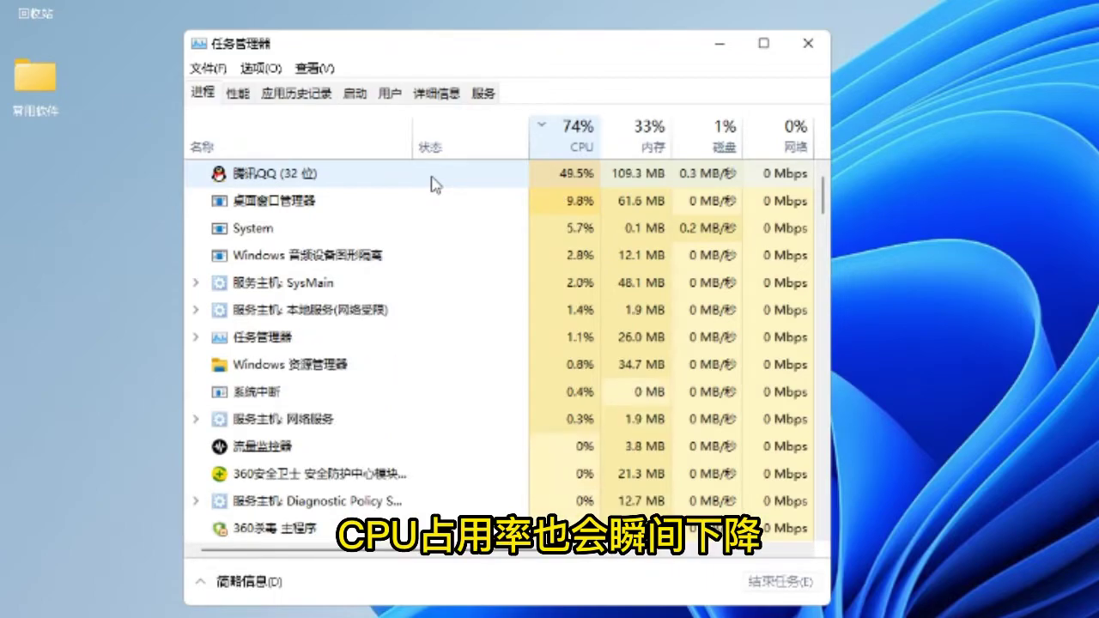
click(807, 48)
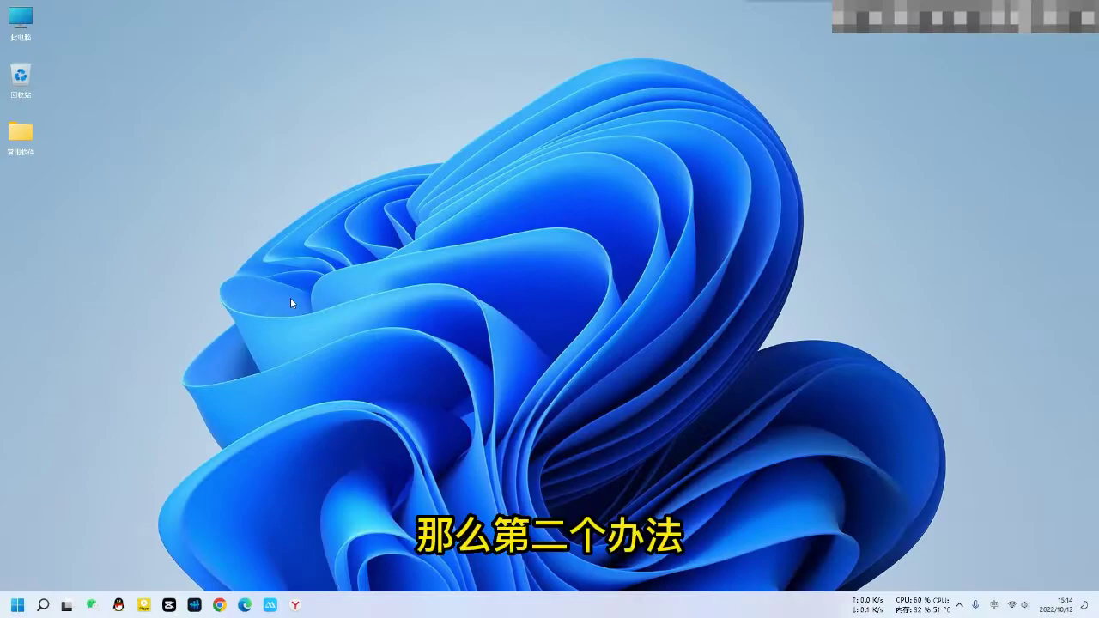
Try the visual effects presets for Windows default, best appearance, best performance and custom in the system's performance options, and cancel the dialogs.
click(43, 606)
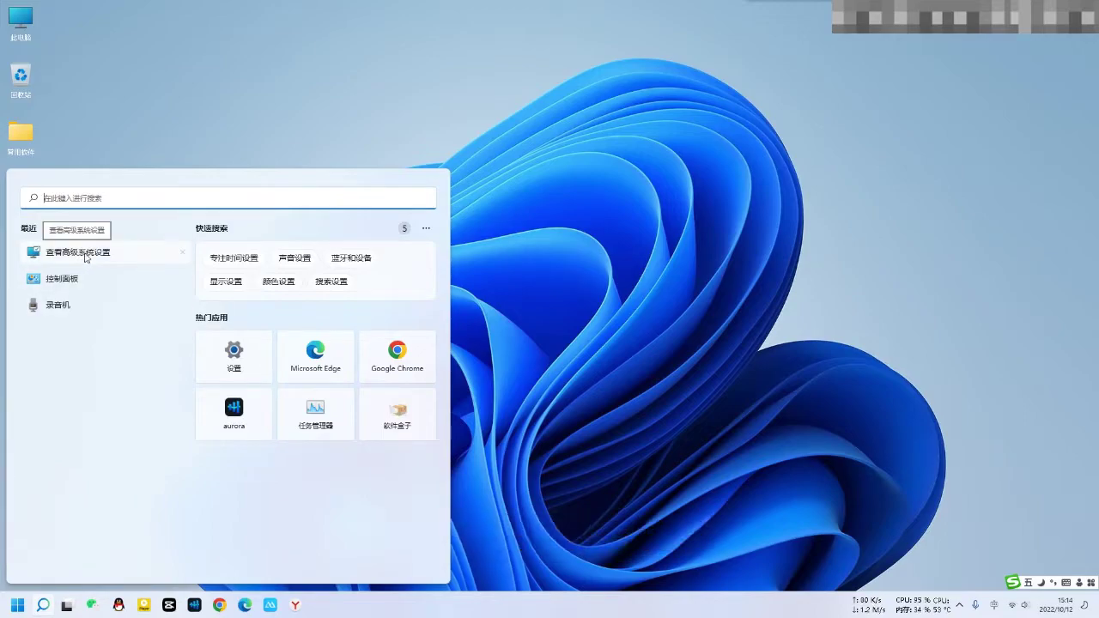
click(86, 254)
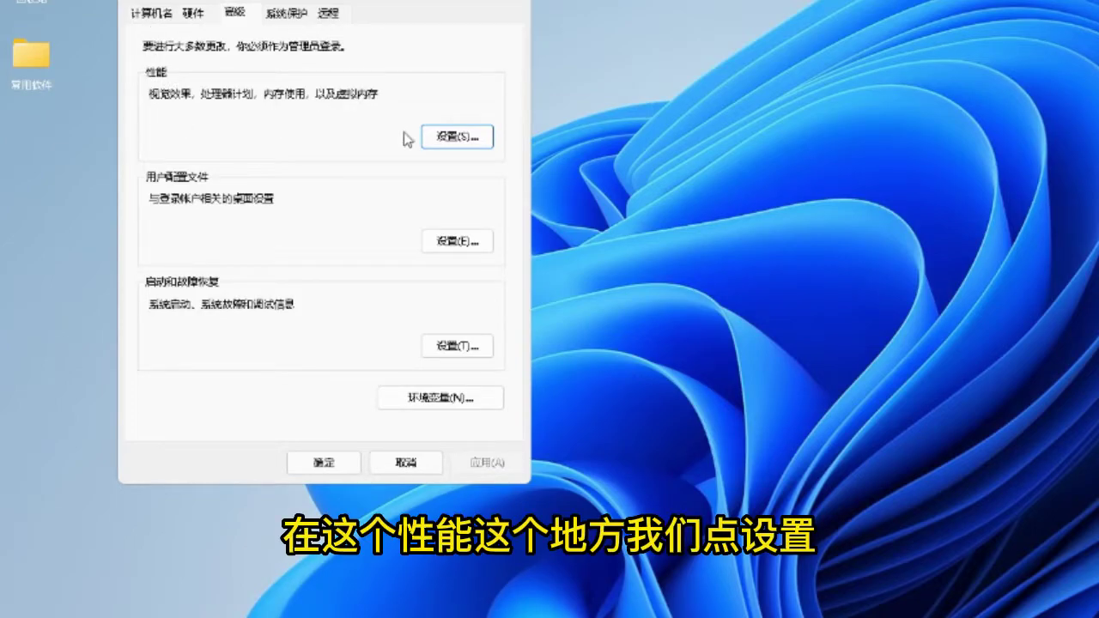
click(465, 141)
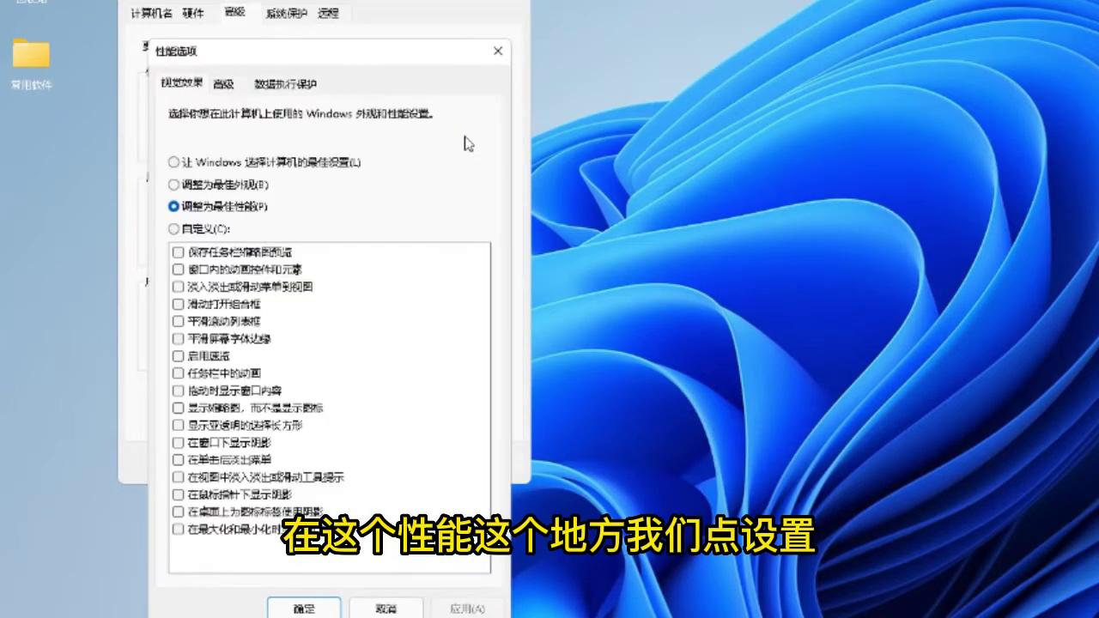
click(174, 162)
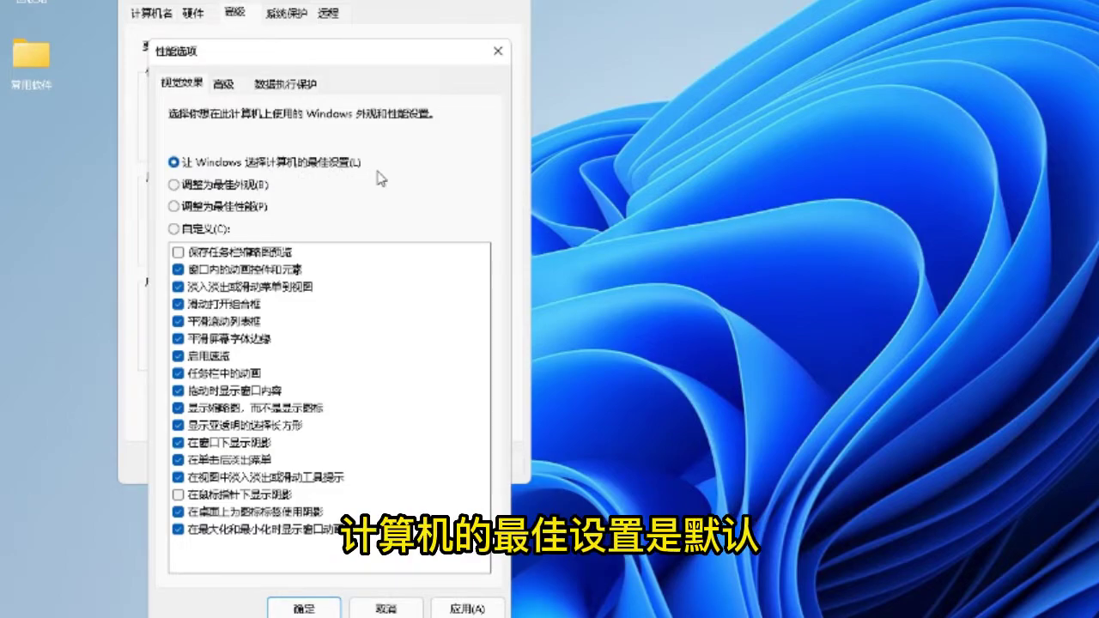
click(176, 185)
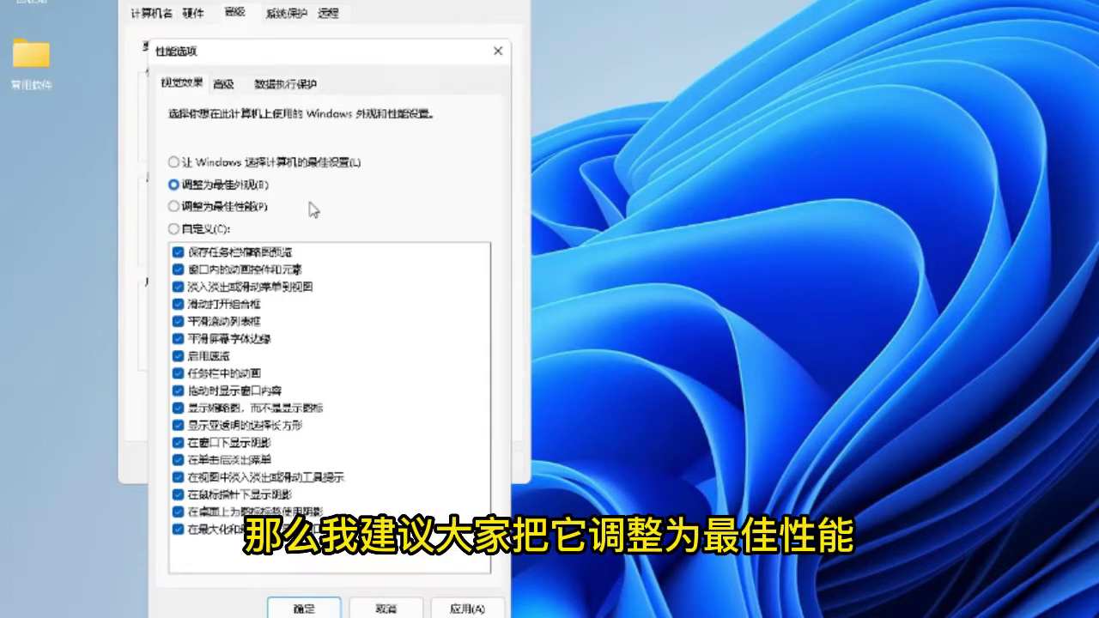
click(174, 207)
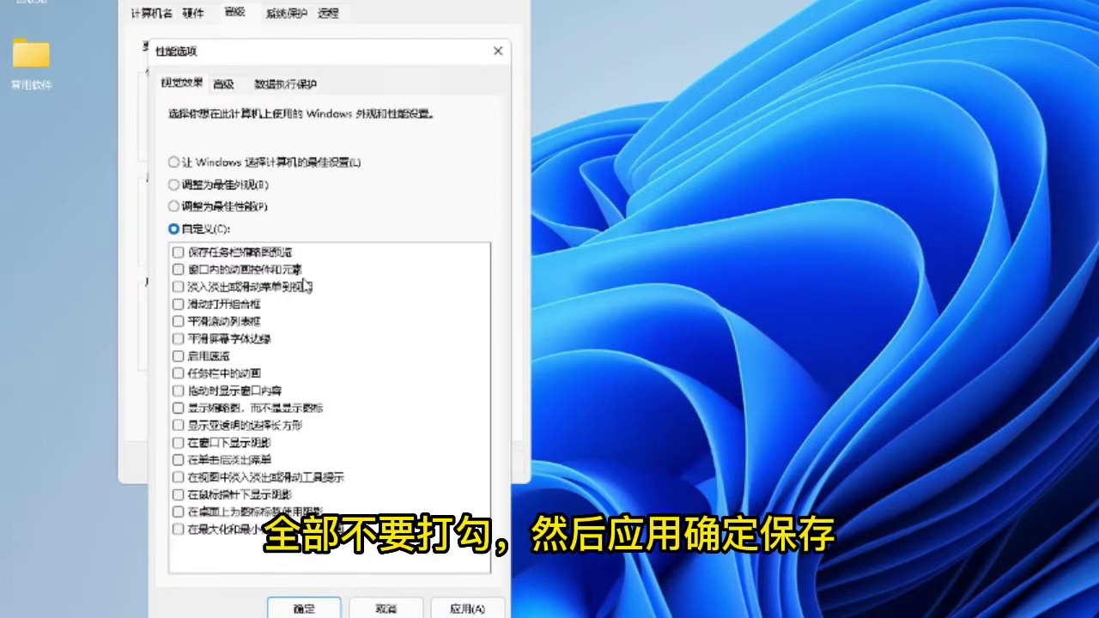
click(396, 613)
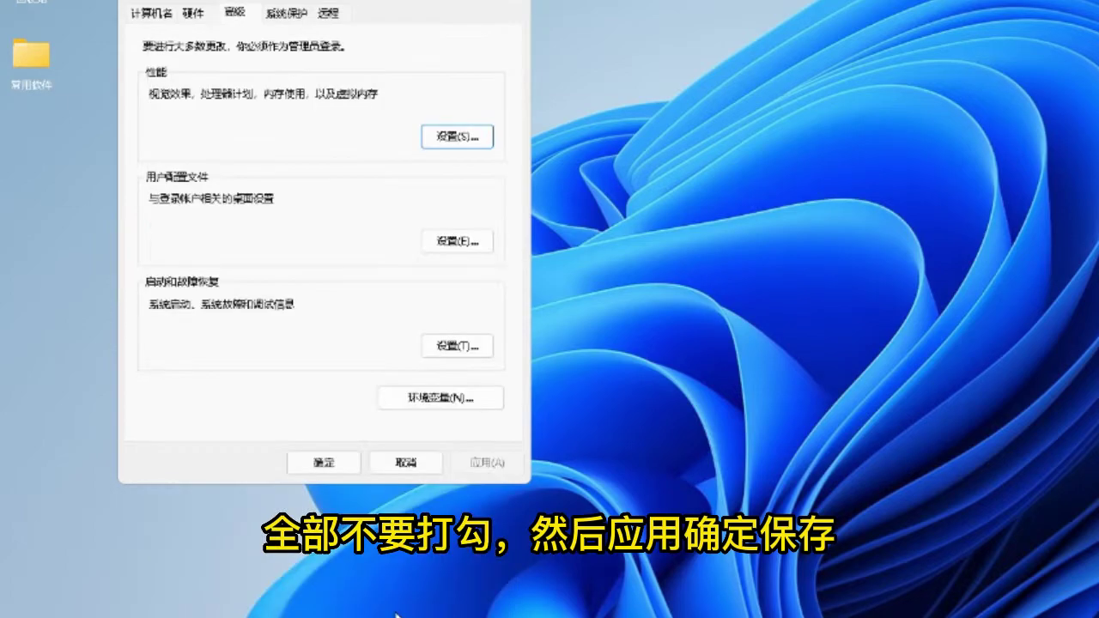
click(400, 458)
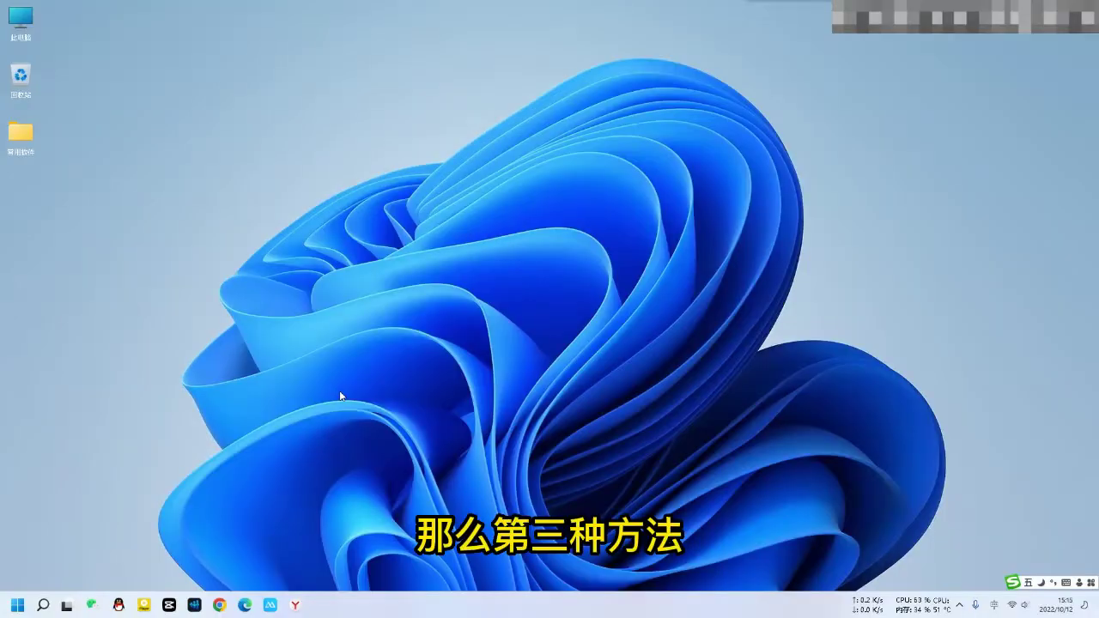
Run services.msc to open the Services console and move its window toward the middle of the desktop.
right_click(17, 605)
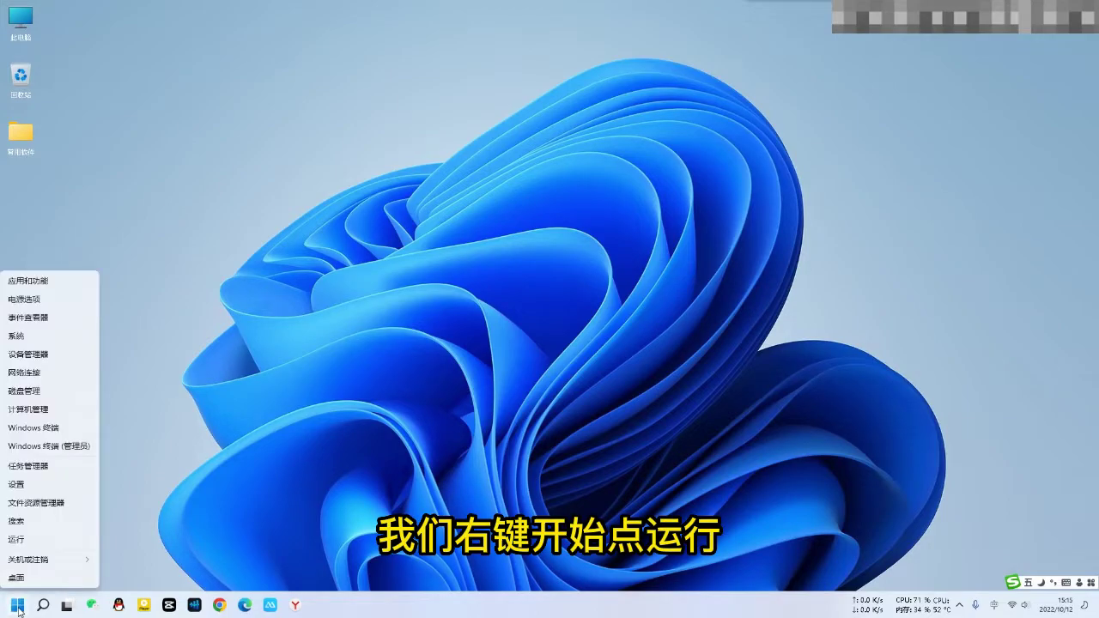
click(36, 541)
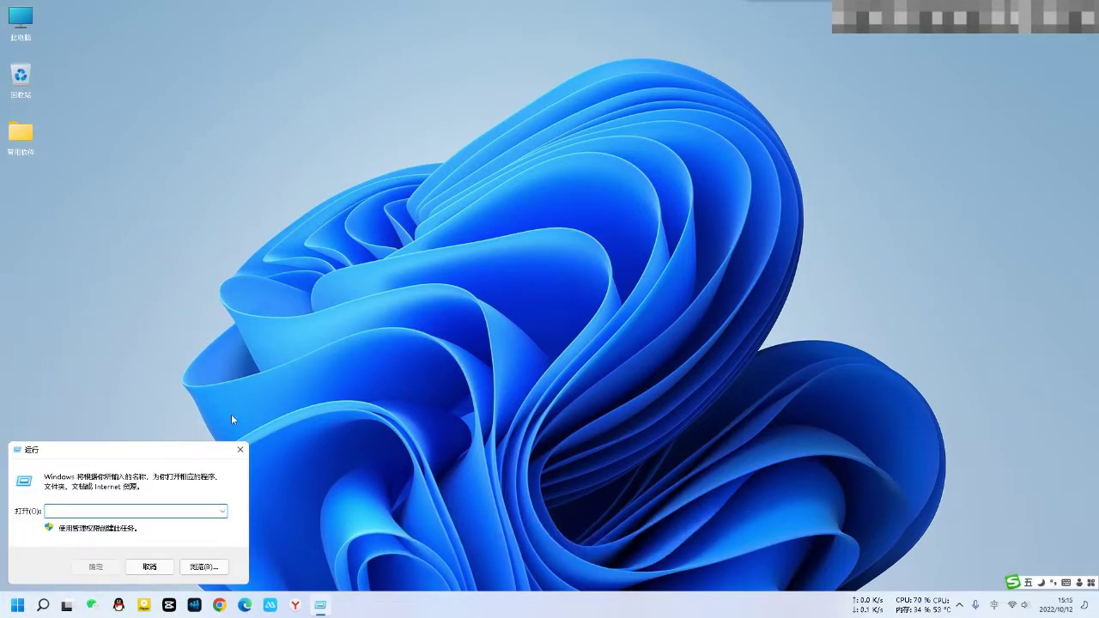
drag(118, 457, 500, 269)
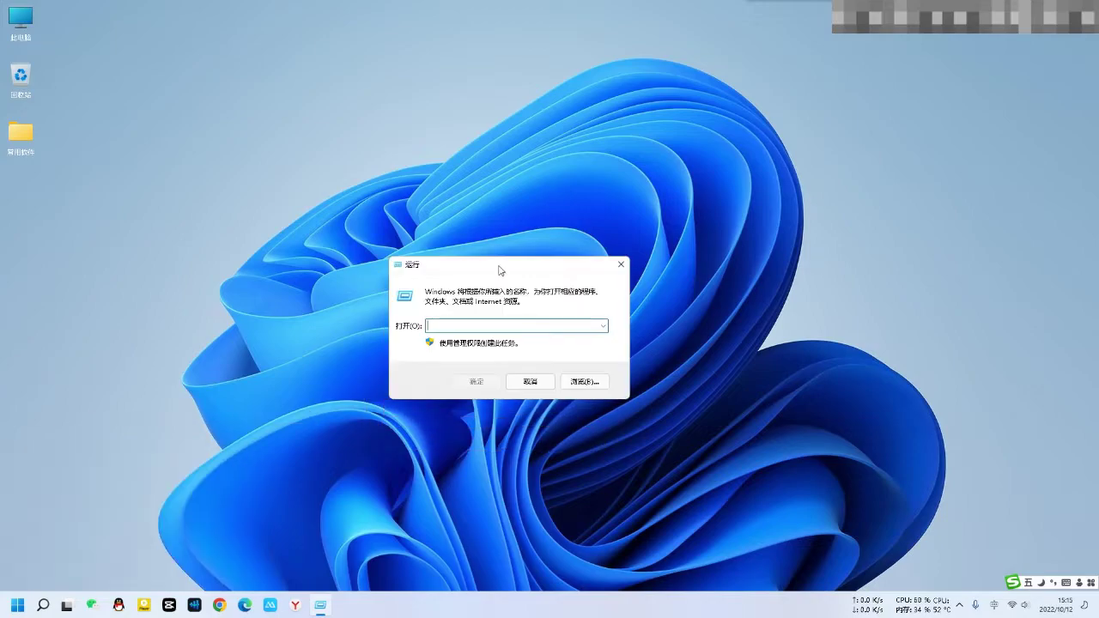
text(services.msc)
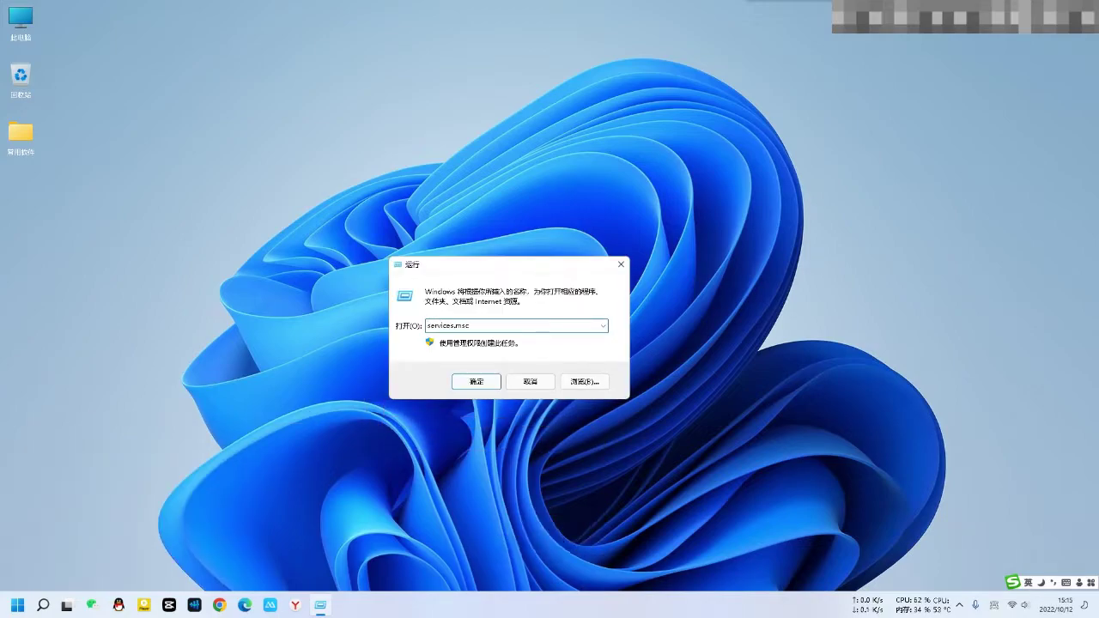
click(483, 382)
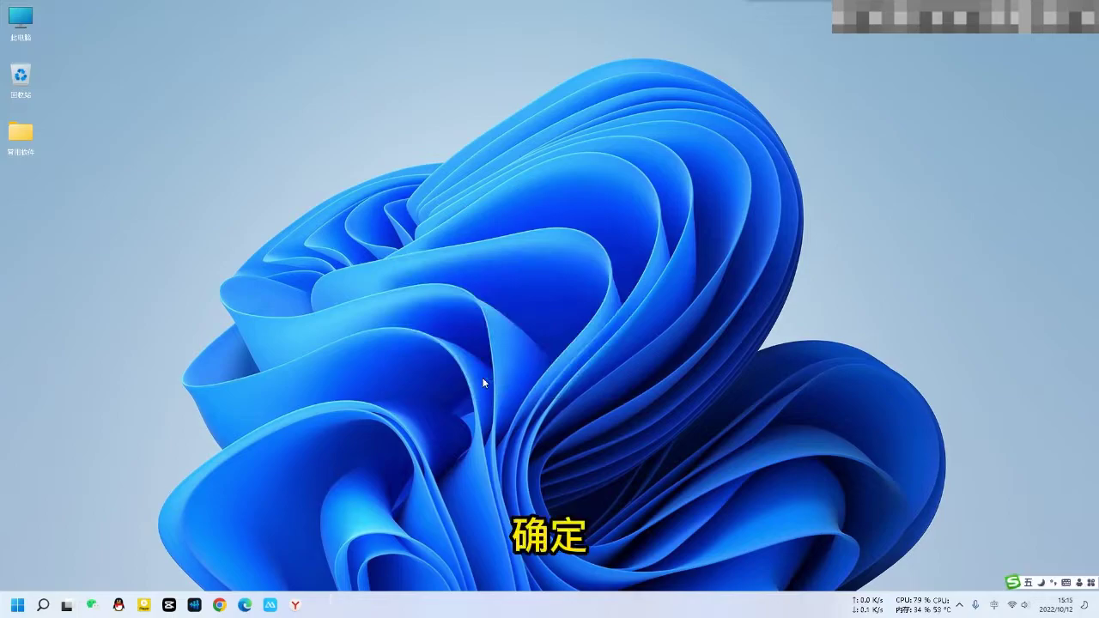
drag(246, 46, 454, 112)
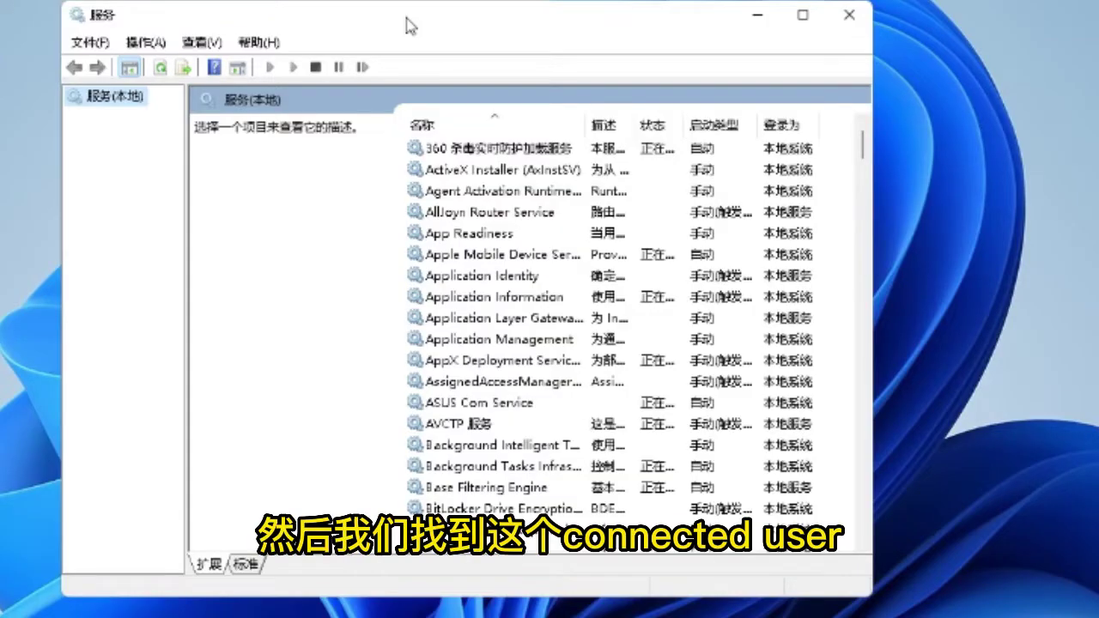
Set the startup type of the Connected User Experiences and Telemetry service to 禁用 (Disabled), apply it, and close Services.
scroll(421, 274, down, 9)
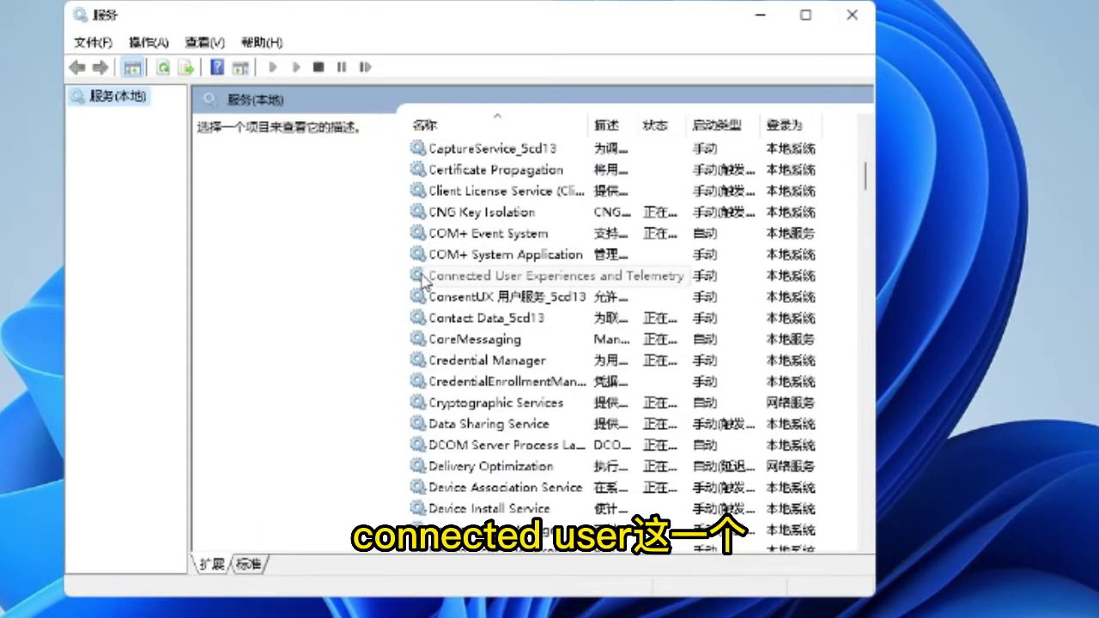
double_click(423, 276)
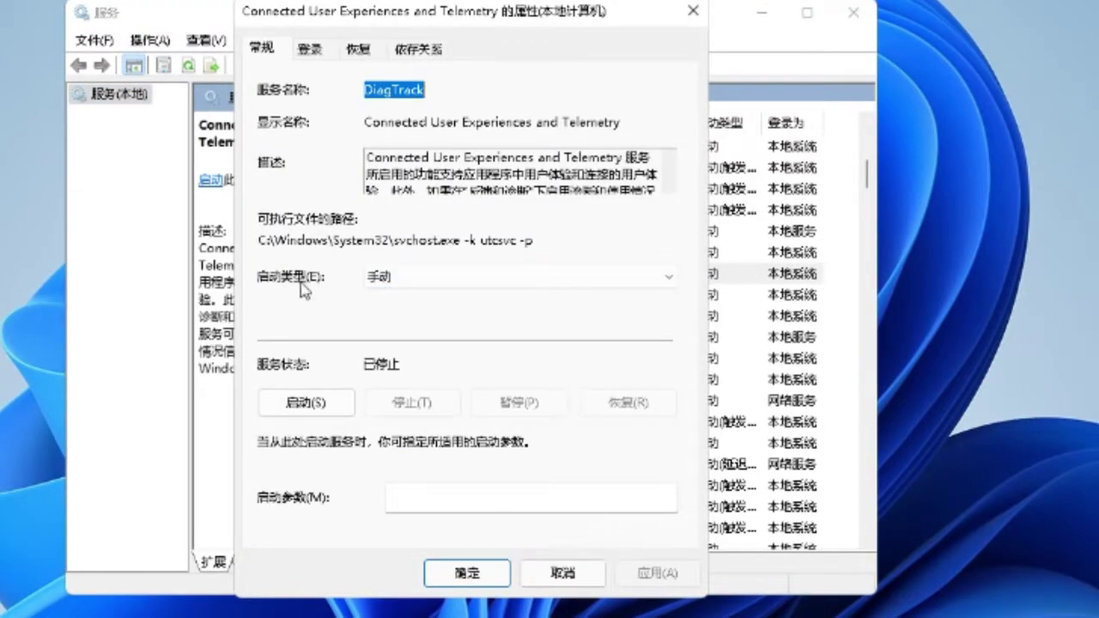
click(496, 284)
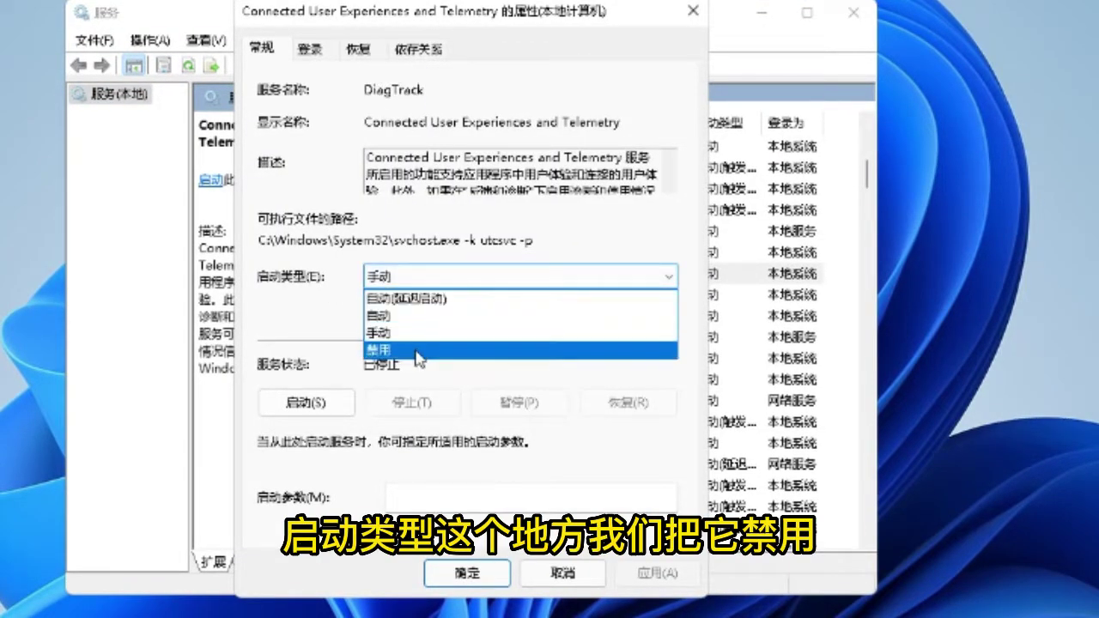
click(562, 350)
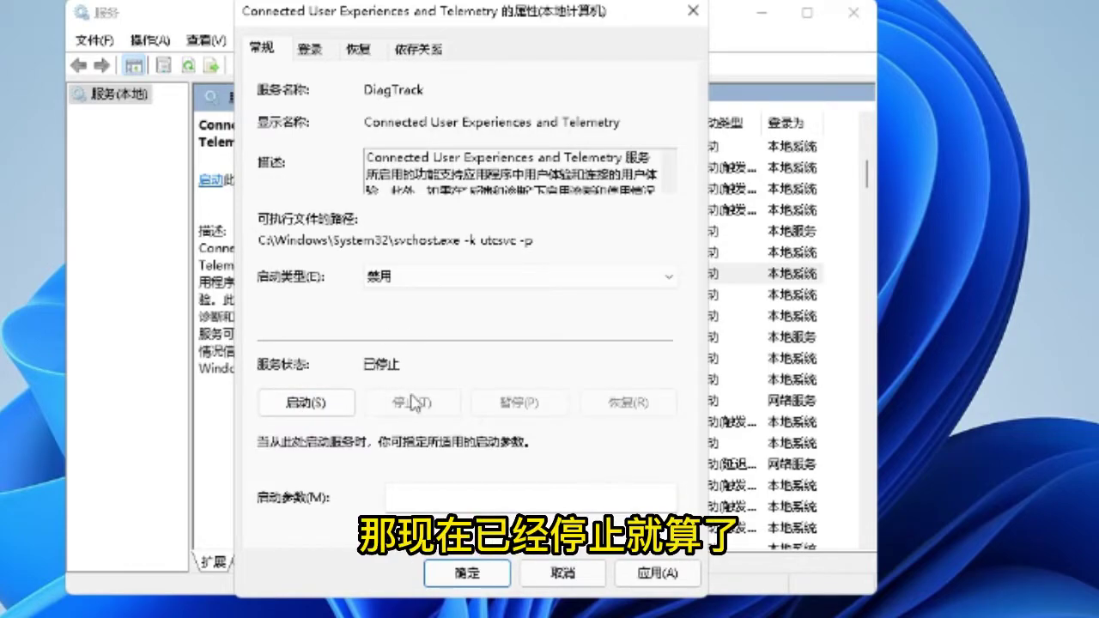
click(639, 579)
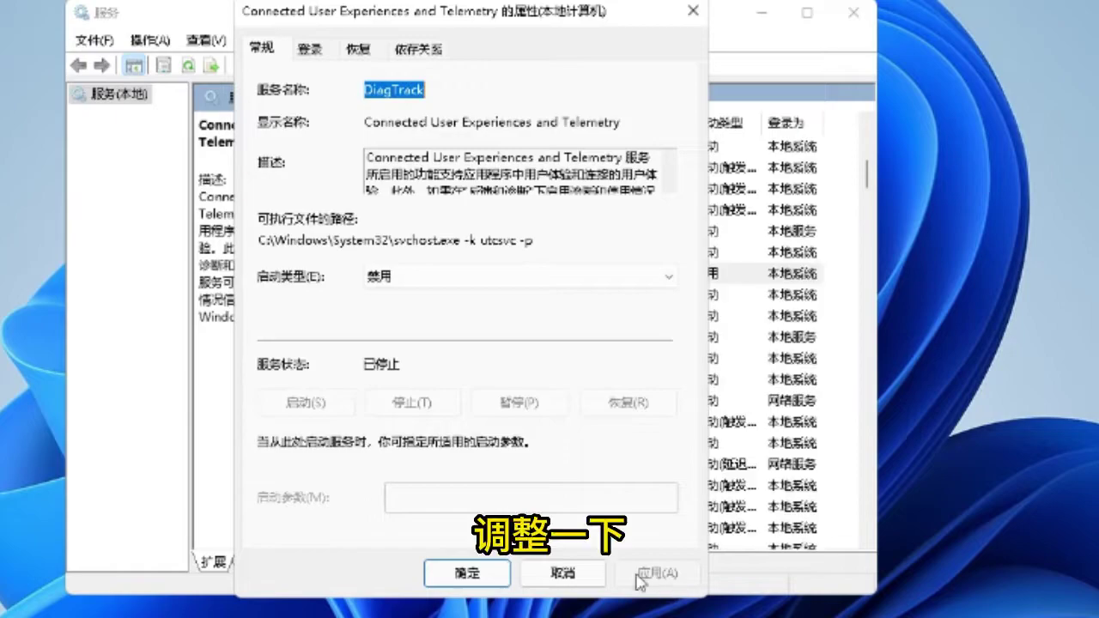
click(482, 572)
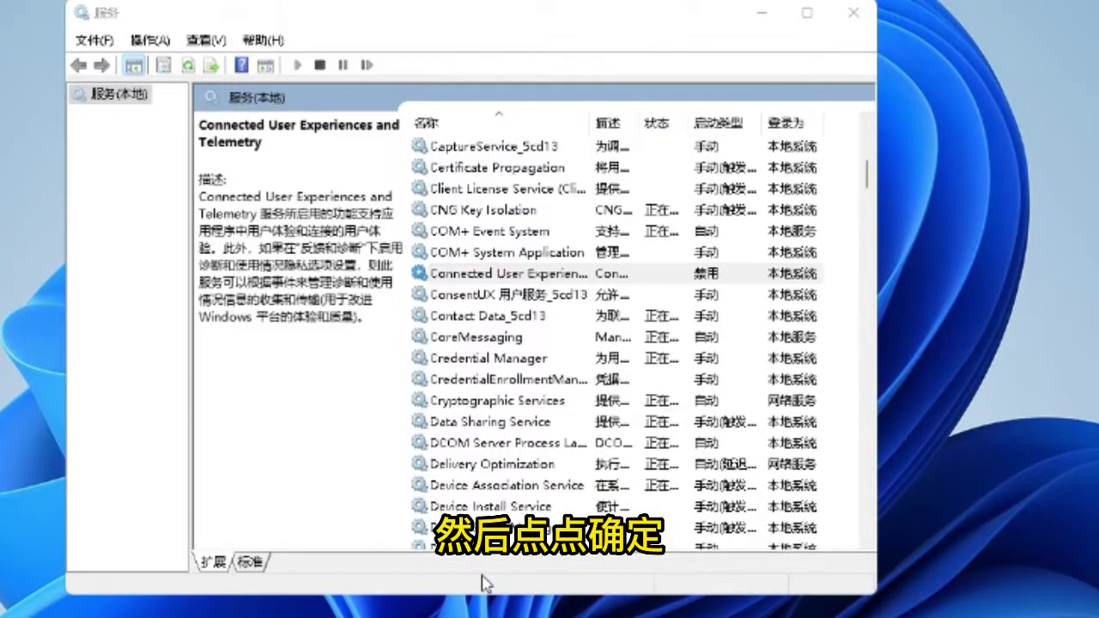
click(853, 16)
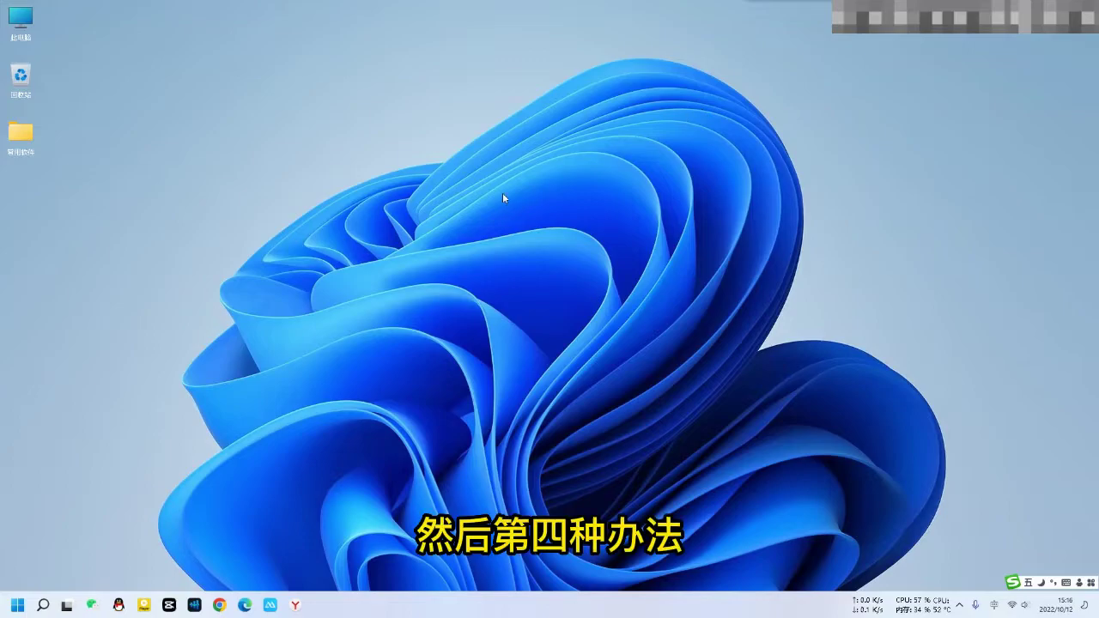
Run msconfig to open the System Configuration window.
right_click(17, 606)
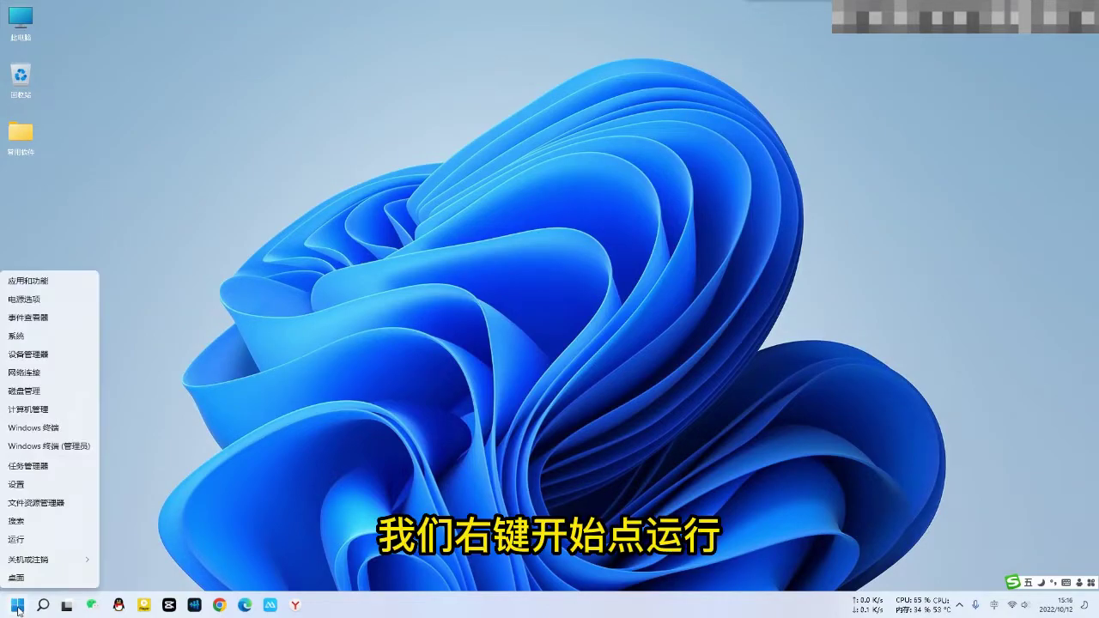
click(25, 541)
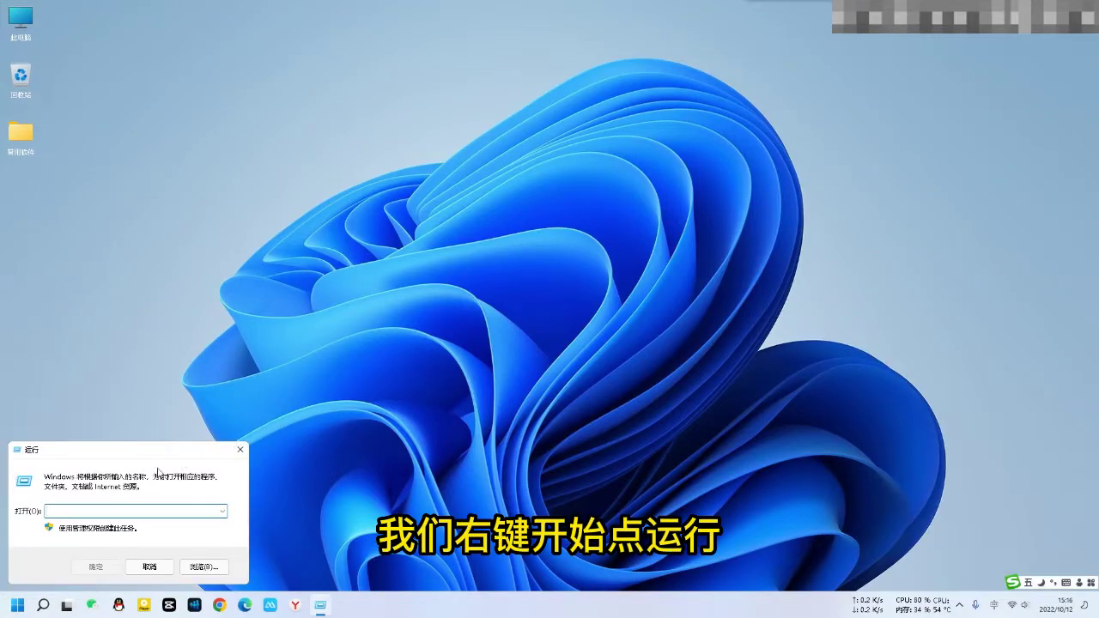
drag(121, 453, 546, 258)
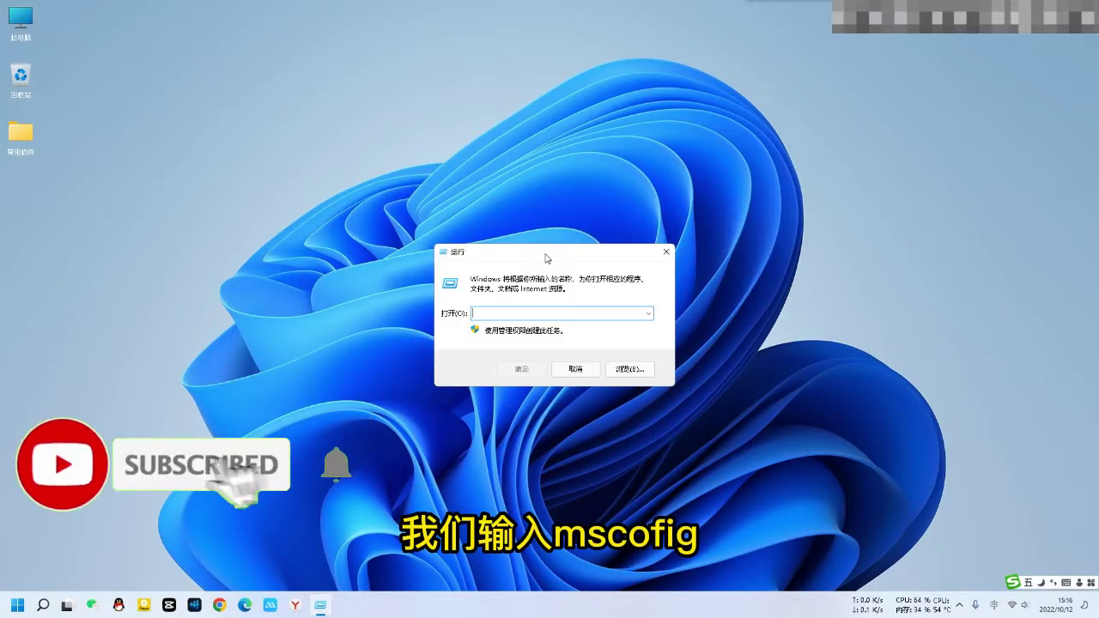
text(msconfig)
key(Return)
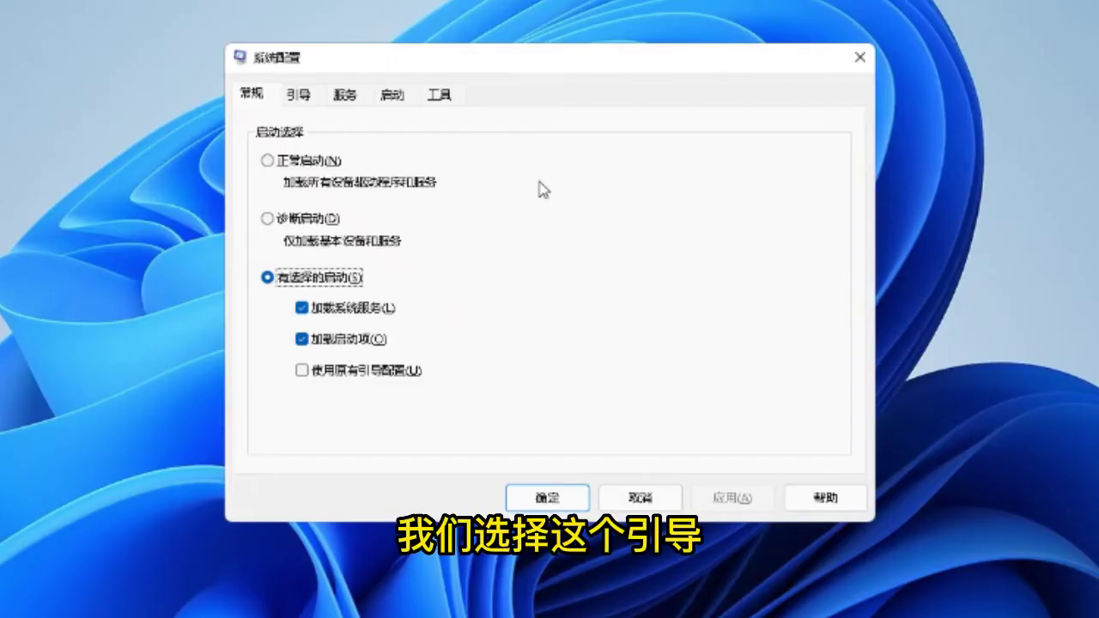
Try choosing 2 as the number of processors in the advanced boot options, then cancel and close System Configuration.
click(299, 96)
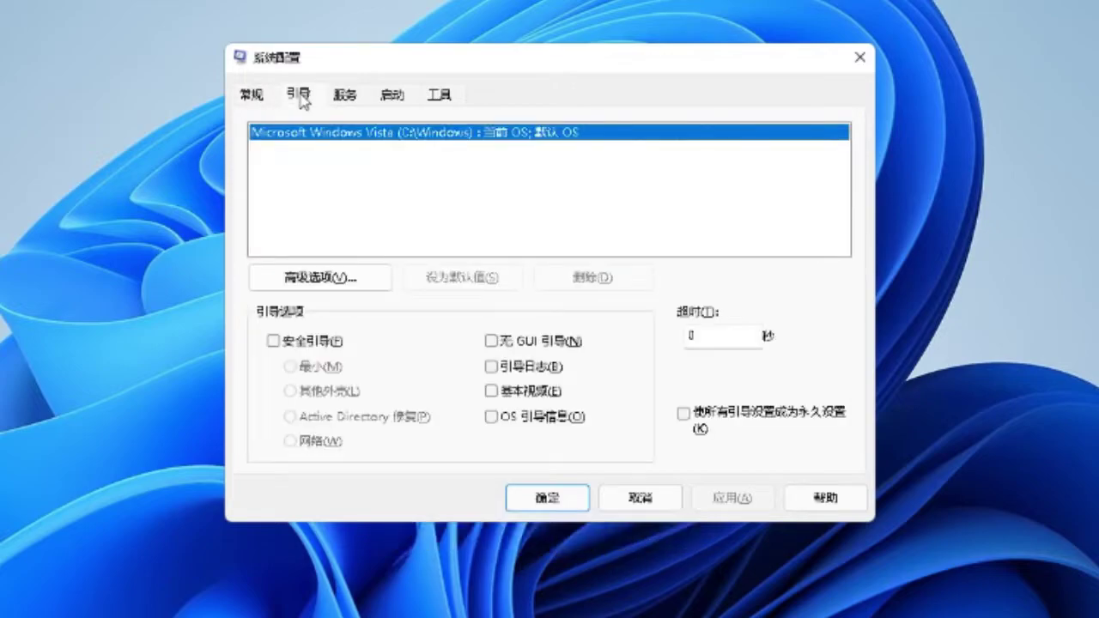
click(309, 283)
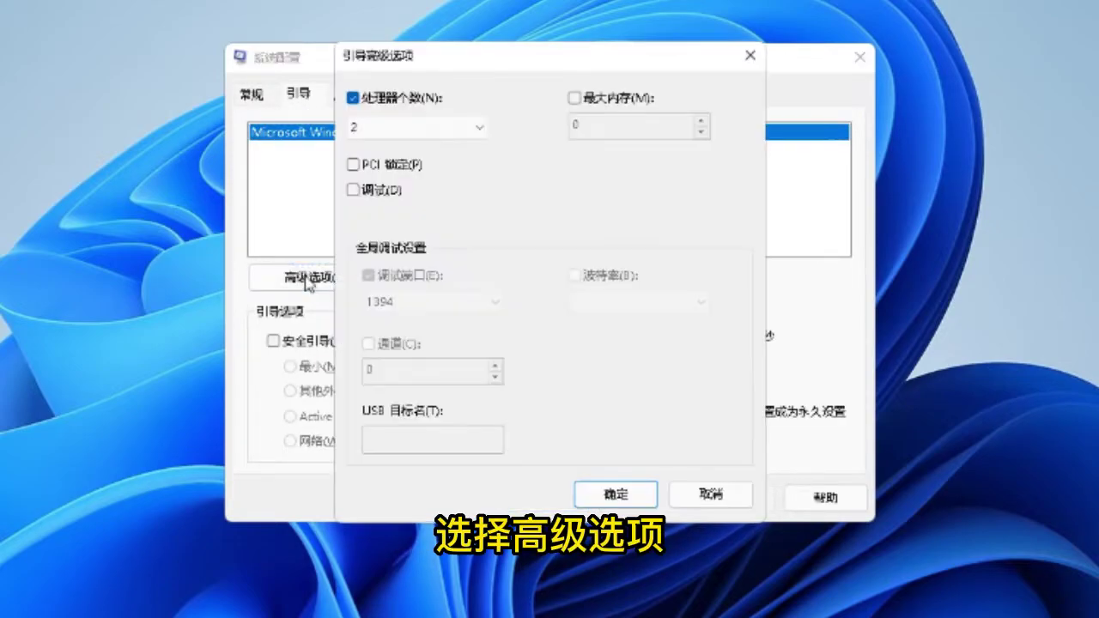
click(352, 99)
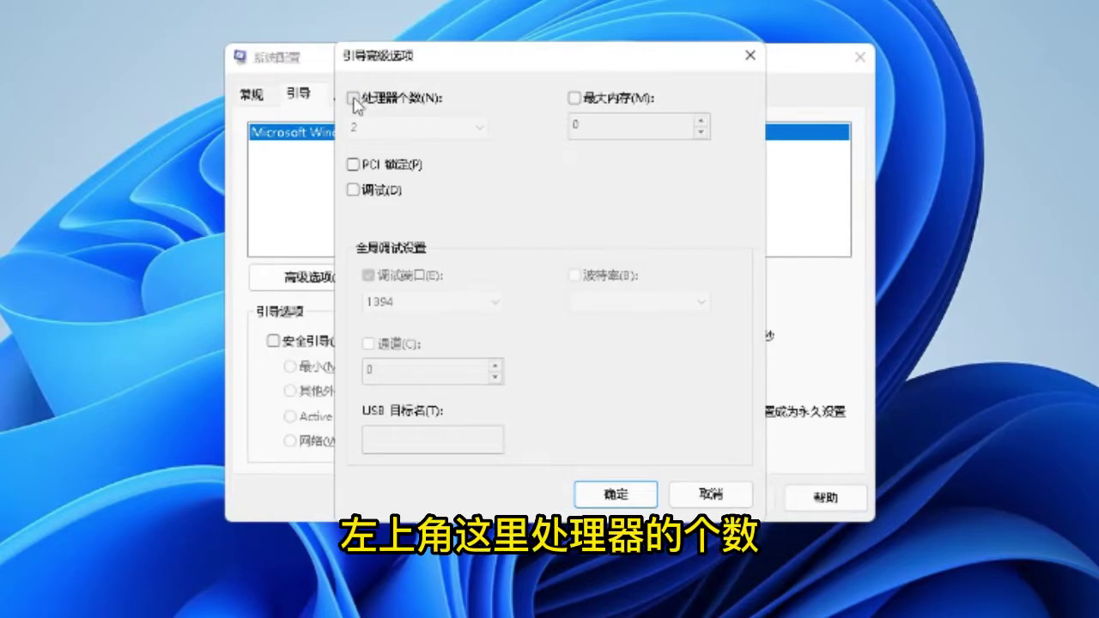
click(353, 99)
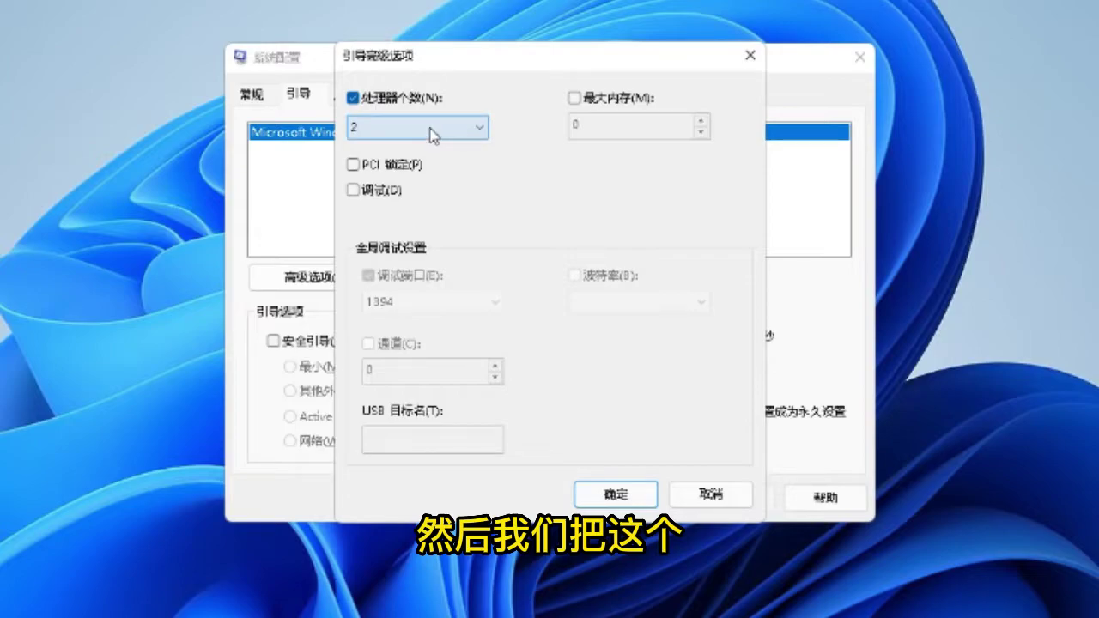
click(432, 135)
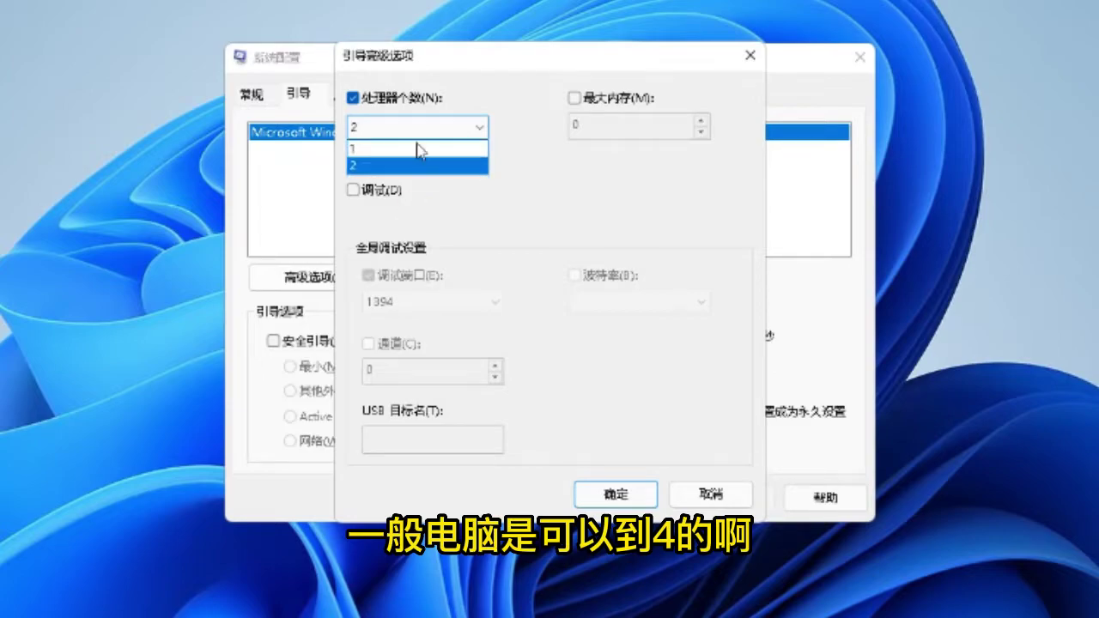
click(419, 167)
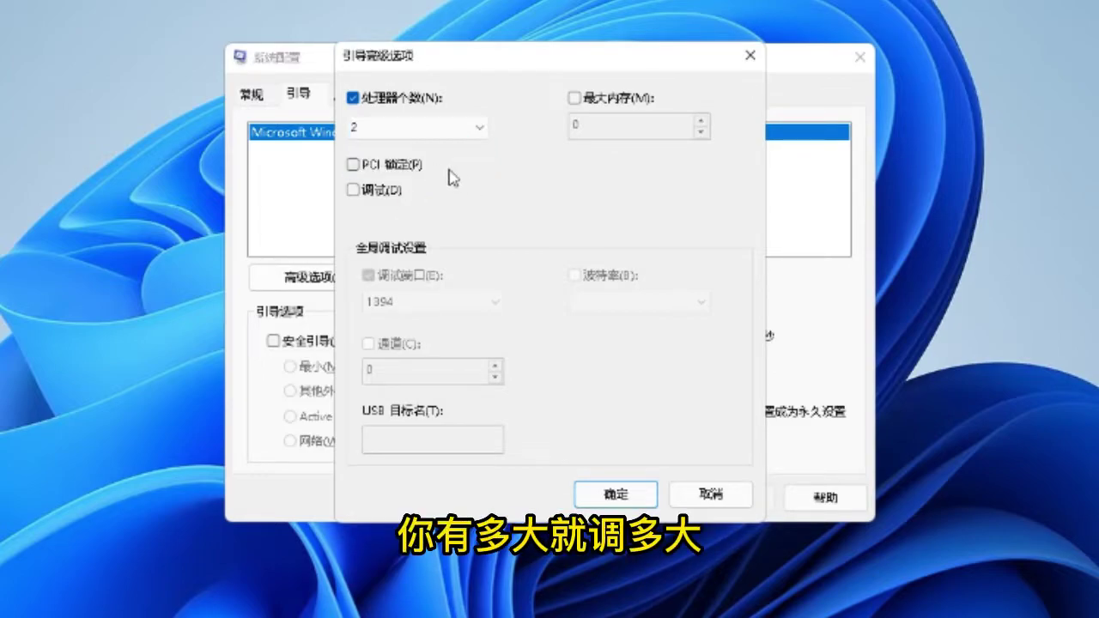
click(699, 495)
click(859, 58)
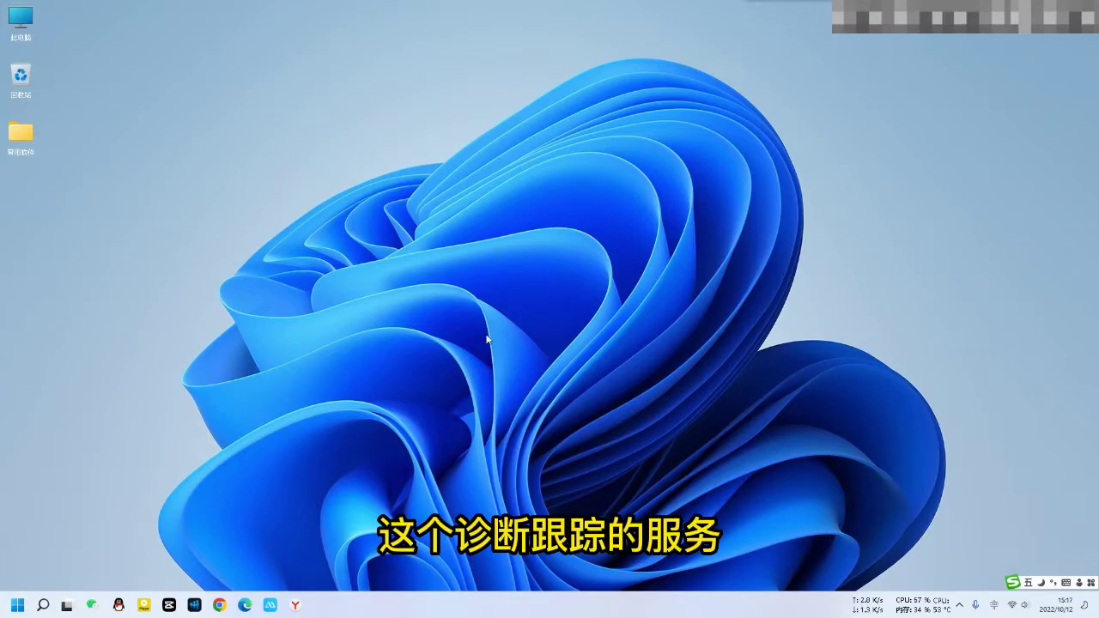
Open the Run dialog, move it toward the middle of the desktop, and launch the Services console from it.
right_click(16, 607)
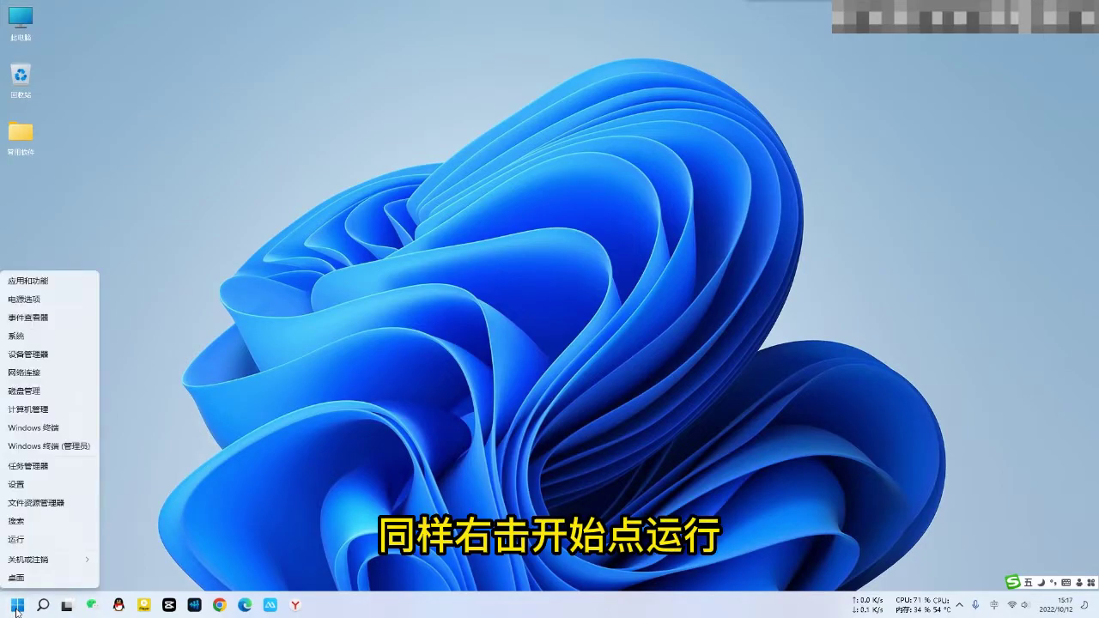
click(16, 539)
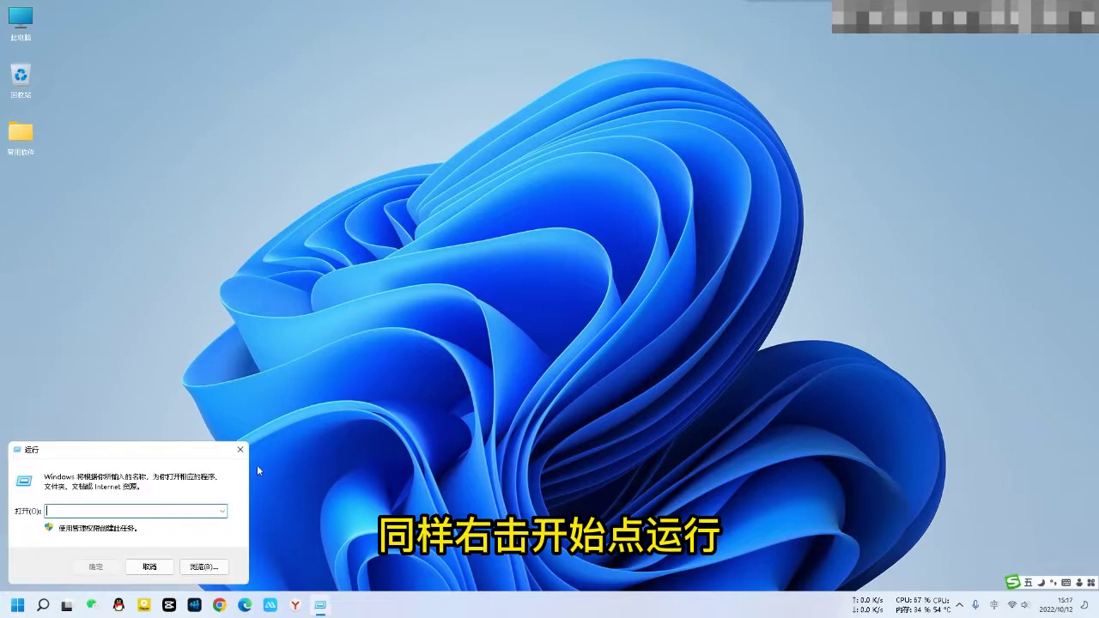
drag(180, 459, 544, 204)
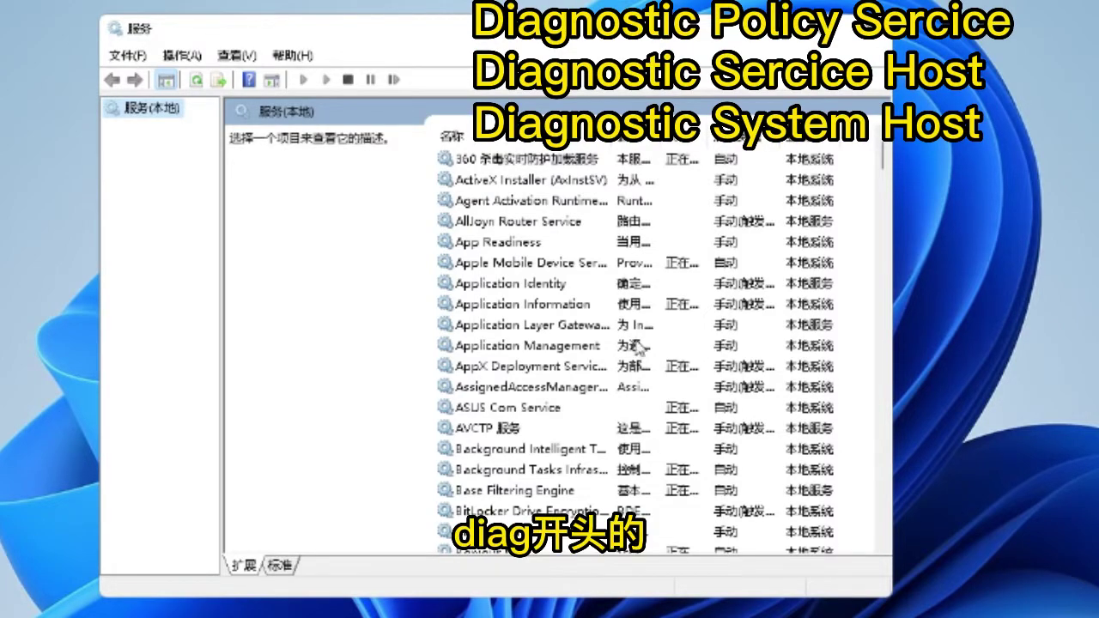
Set the startup type of Diagnostic Policy Service to 禁用 (Disabled), stop the service, and apply the change.
scroll(598, 345, down, 10)
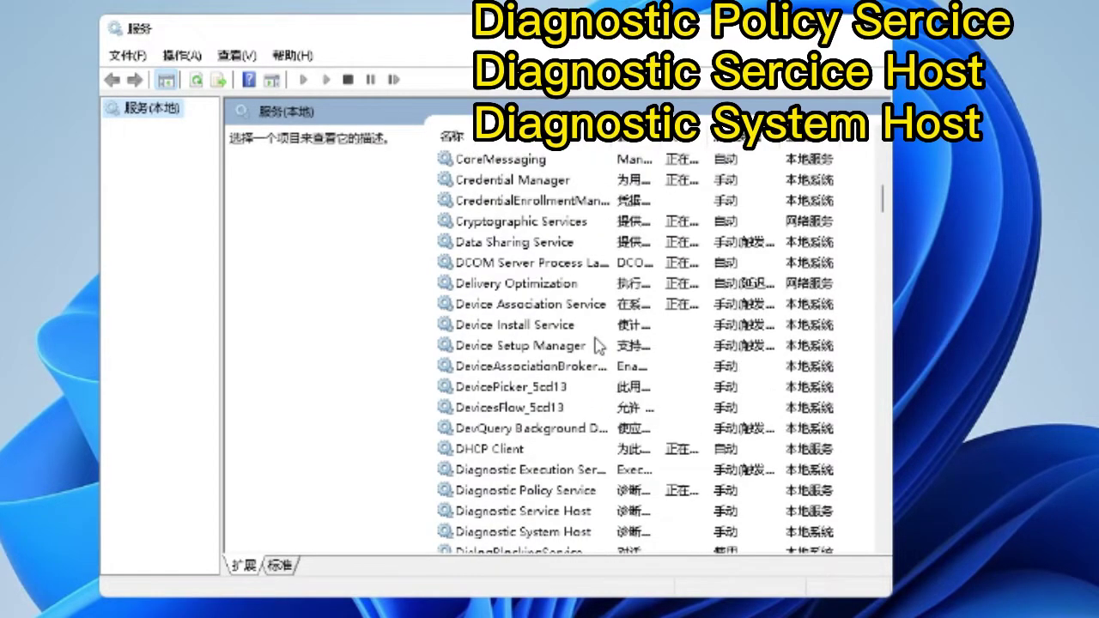
scroll(495, 327, down, 3)
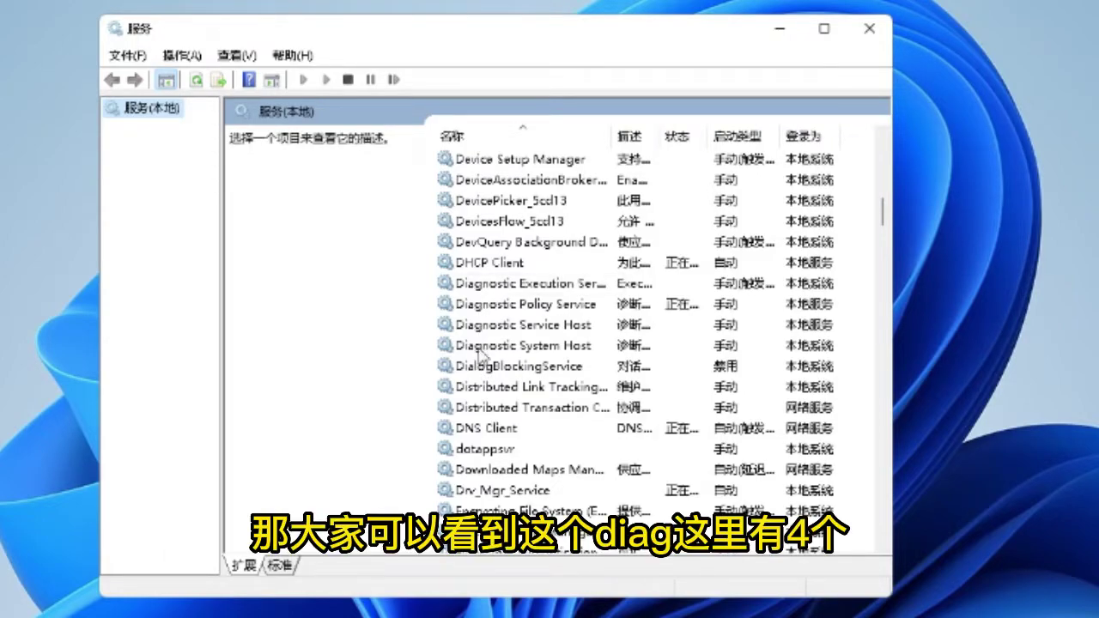
double_click(501, 307)
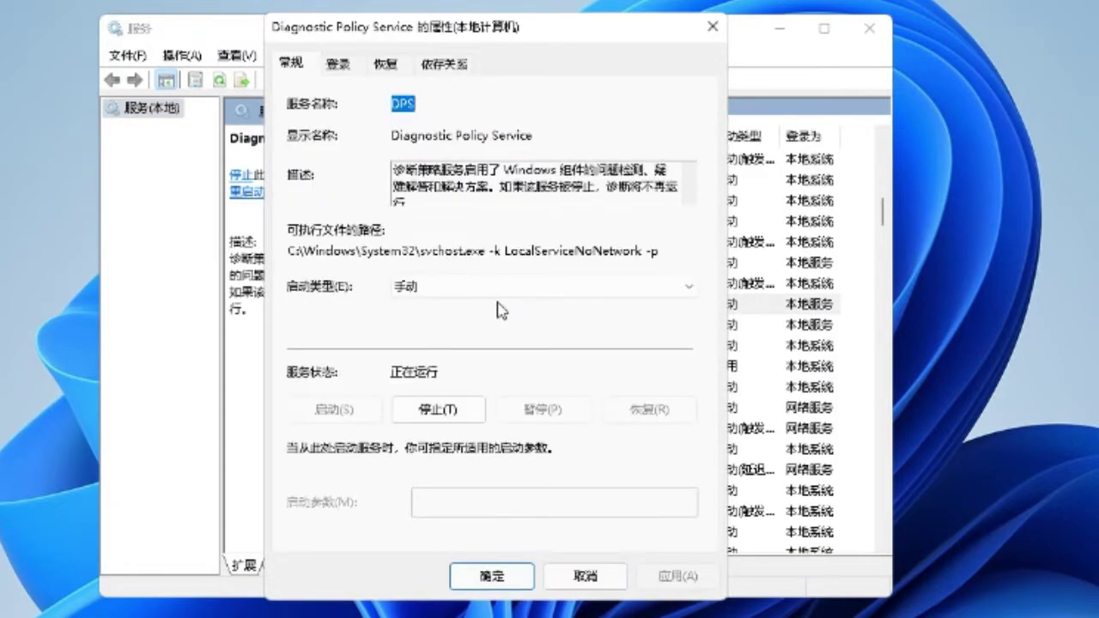
click(447, 300)
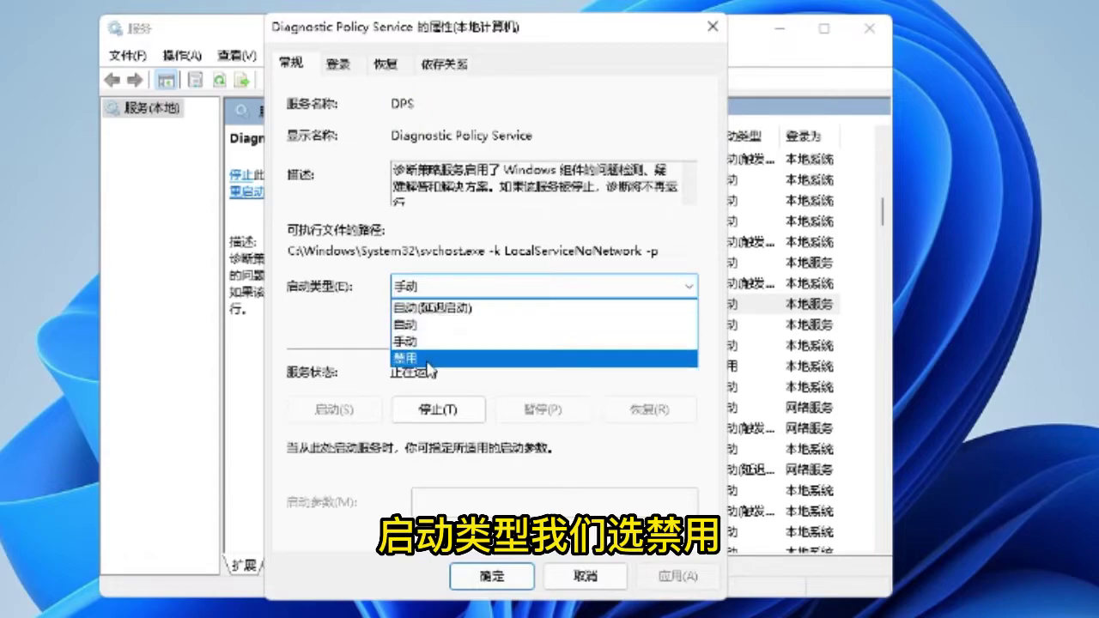
click(429, 359)
click(429, 410)
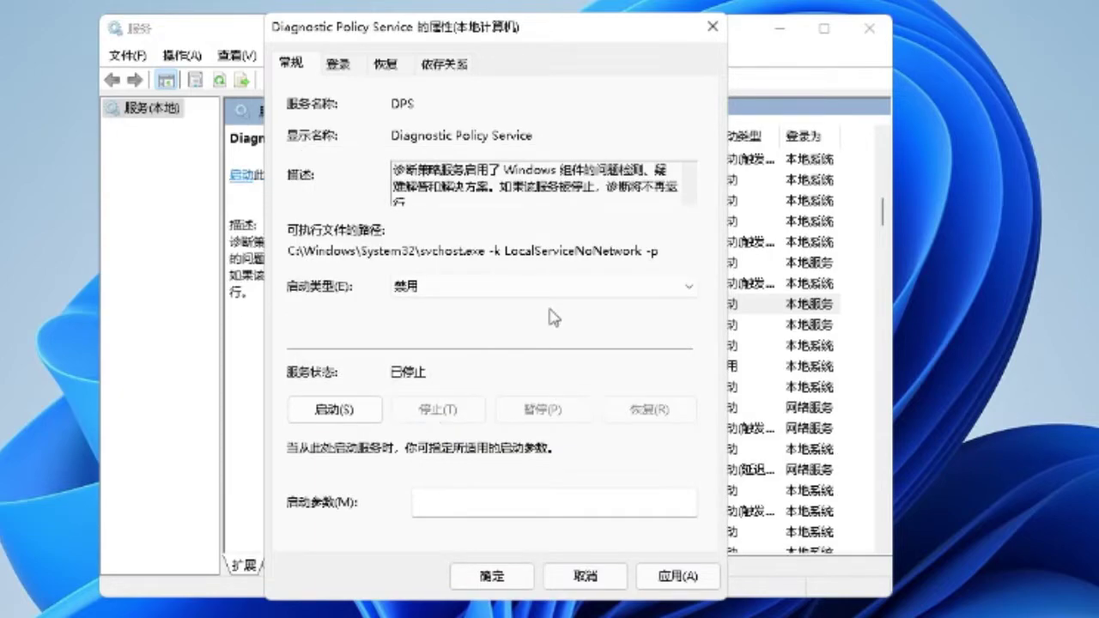
click(677, 577)
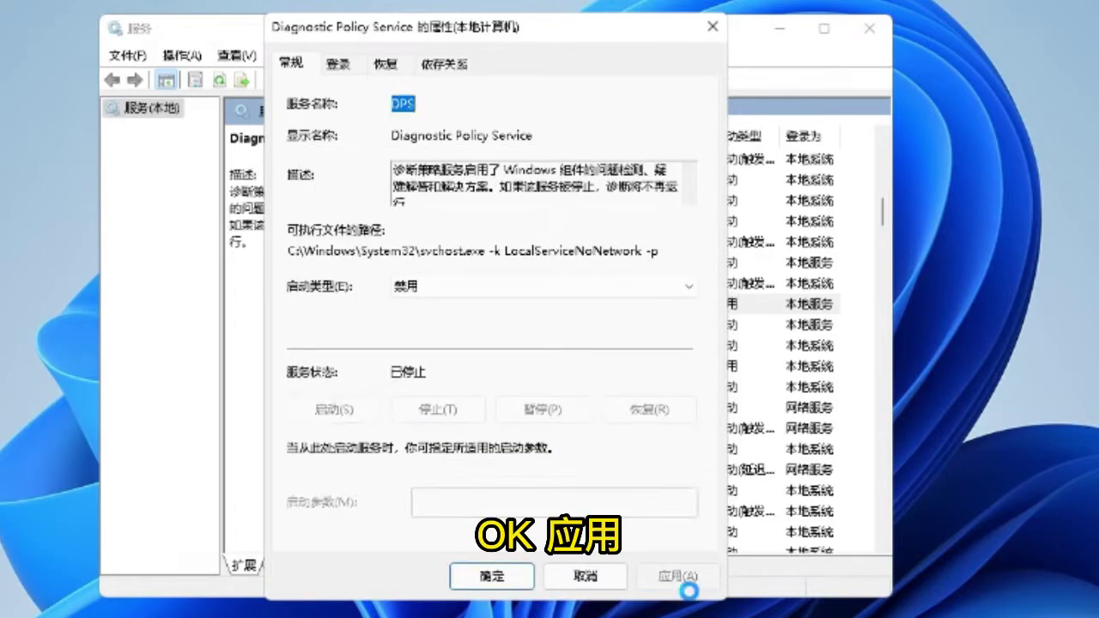
click(718, 25)
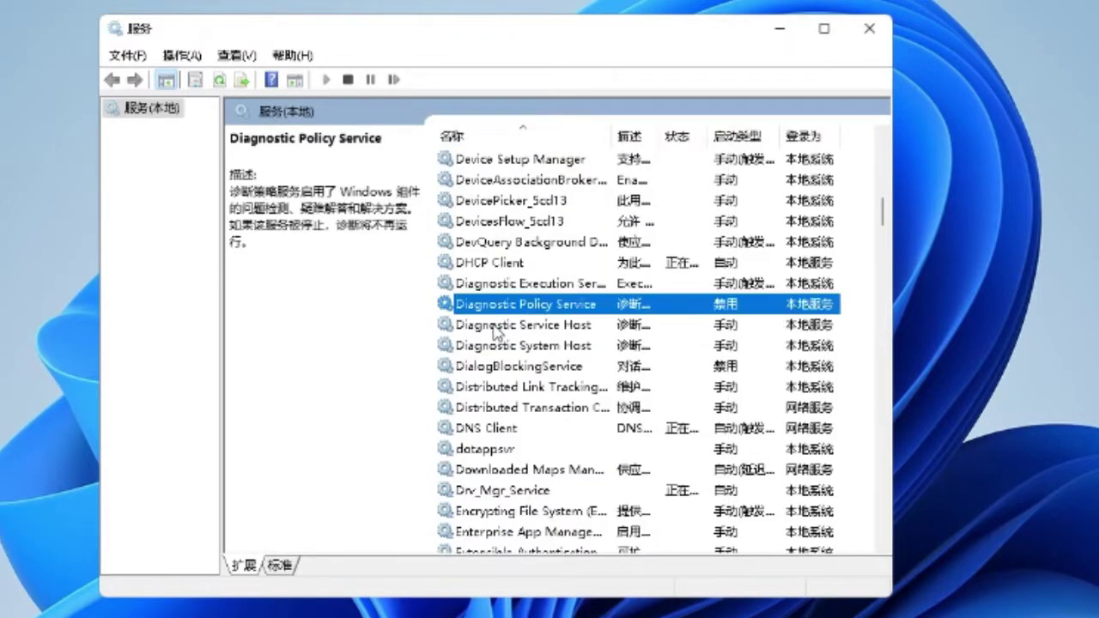
Set the startup type of Diagnostic Service Host to 禁用 (Disabled), apply it, and close its properties.
double_click(496, 334)
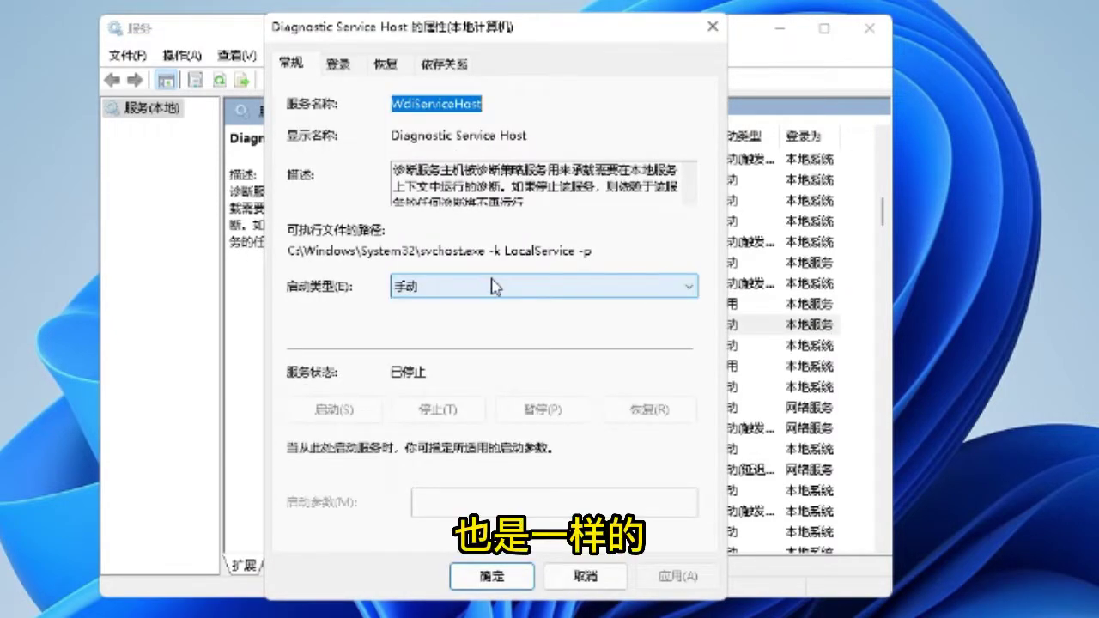
click(494, 286)
click(440, 355)
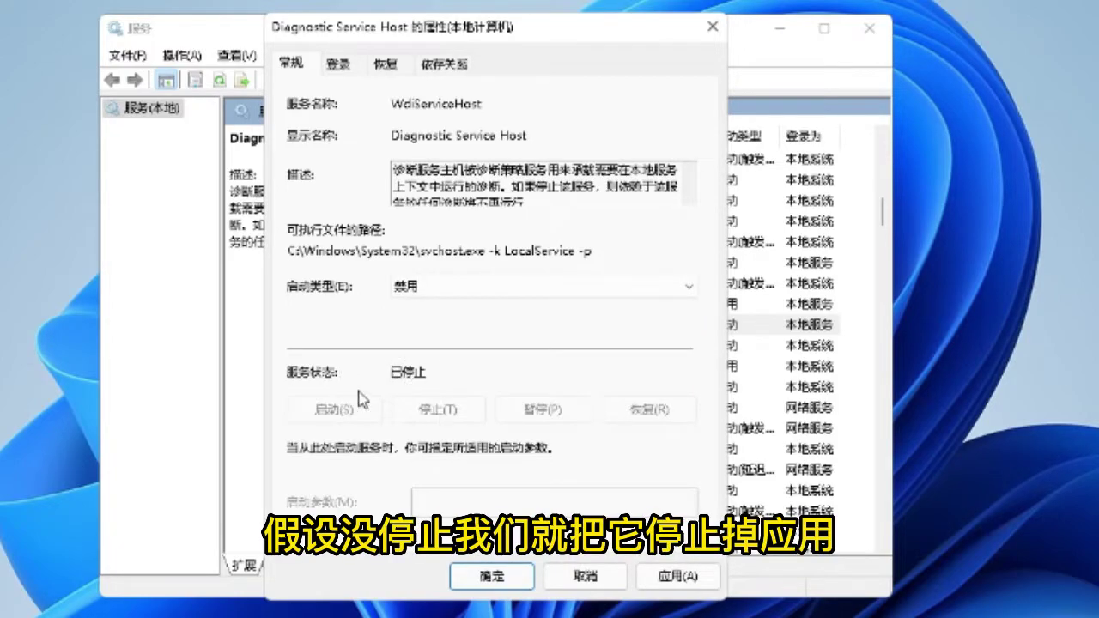
click(677, 577)
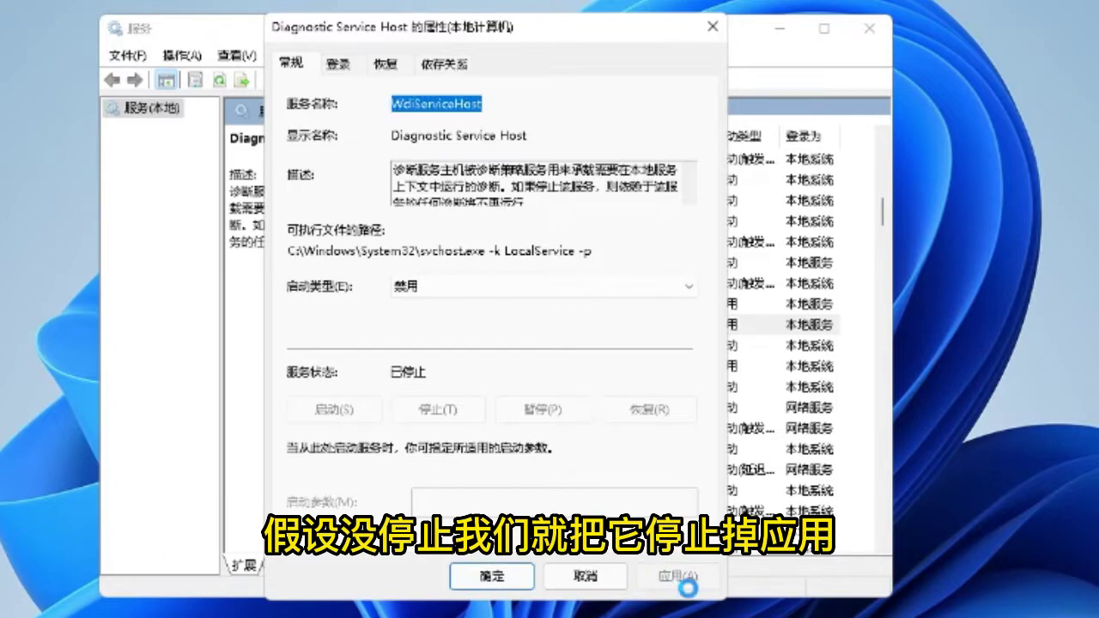
click(712, 27)
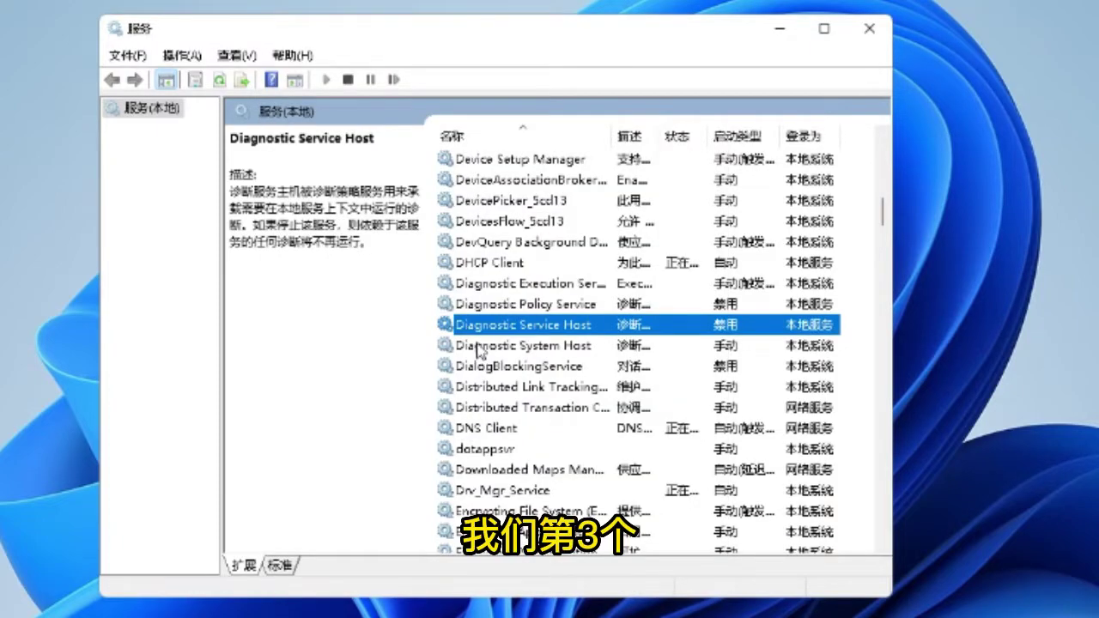
Set the startup type of Diagnostic System Host to 禁用 (Disabled), apply and confirm it, and close Services.
double_click(479, 348)
click(440, 290)
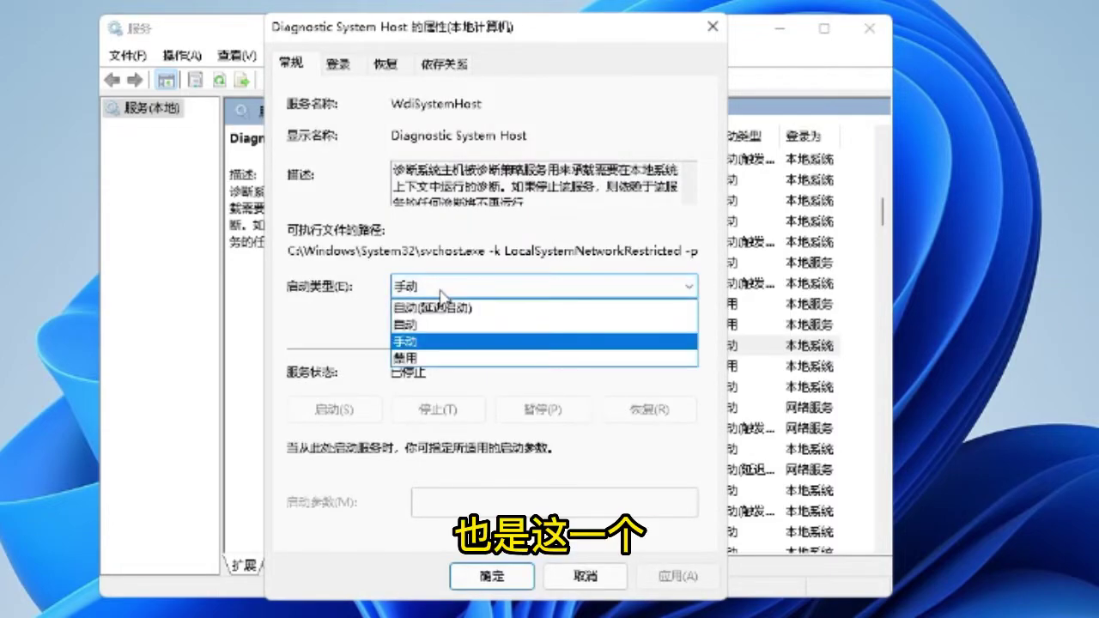
click(430, 358)
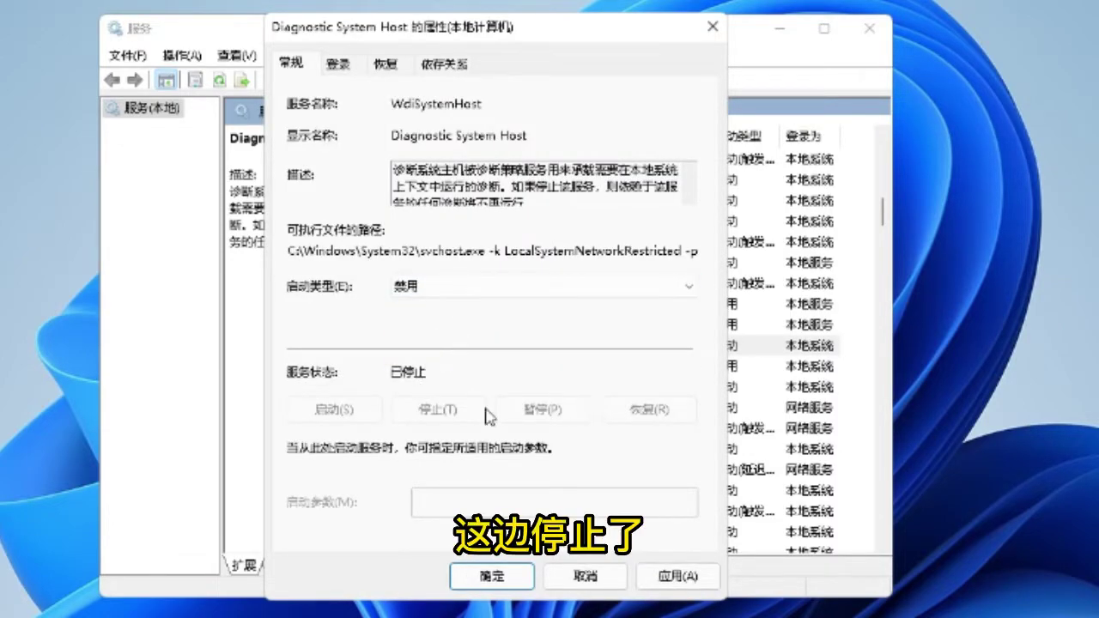
click(677, 579)
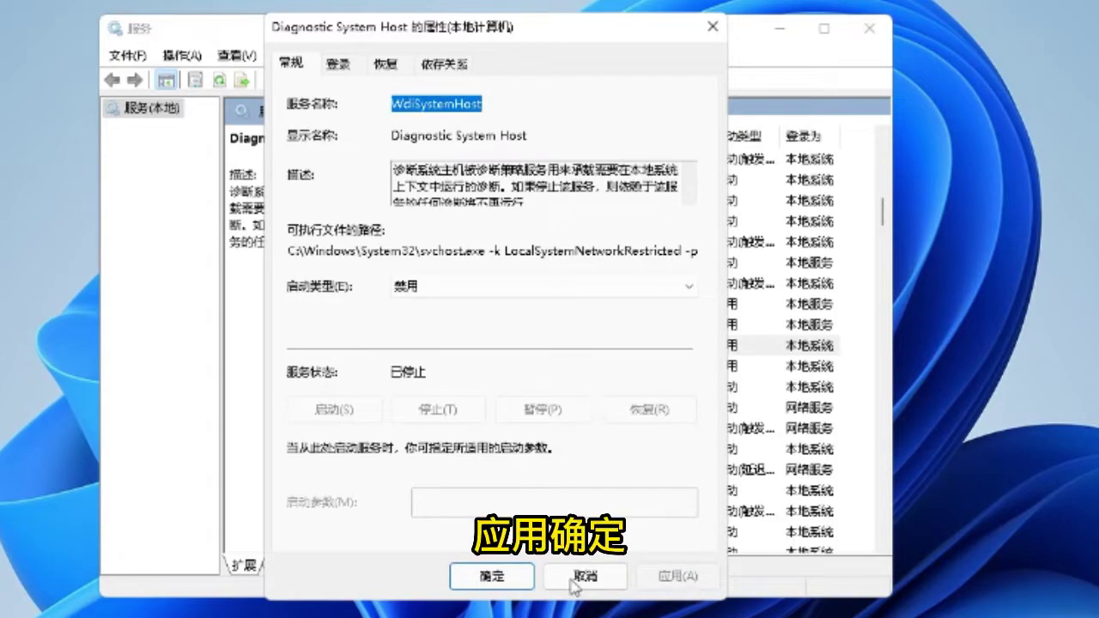
click(491, 576)
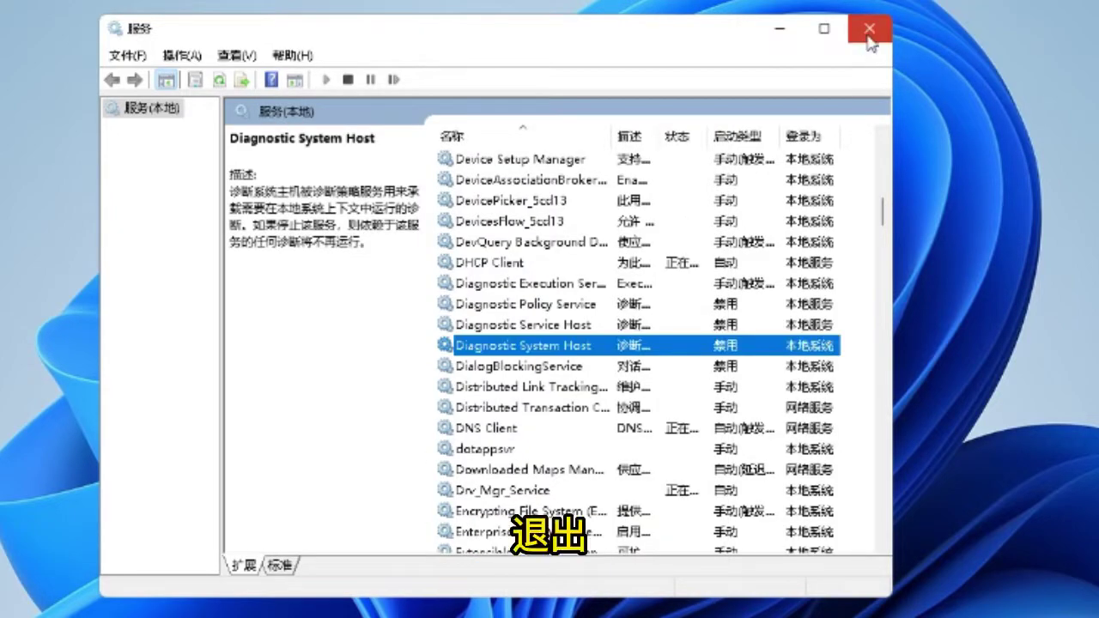
click(869, 33)
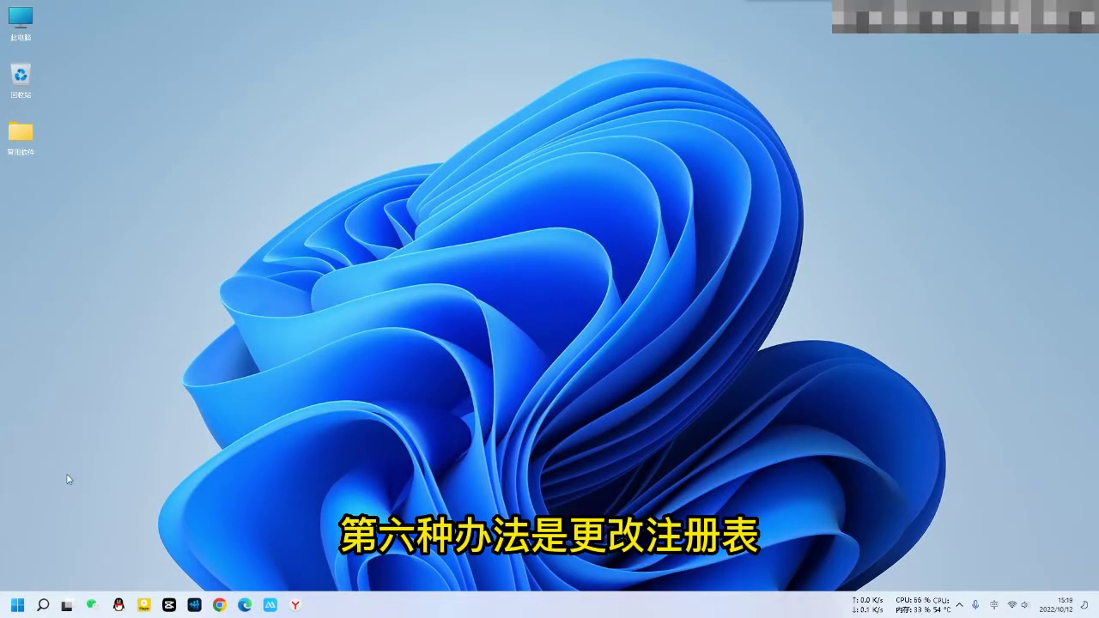
Open the Run dialog, move it toward the middle of the desktop, and launch the Registry Editor from it.
right_click(17, 604)
click(26, 539)
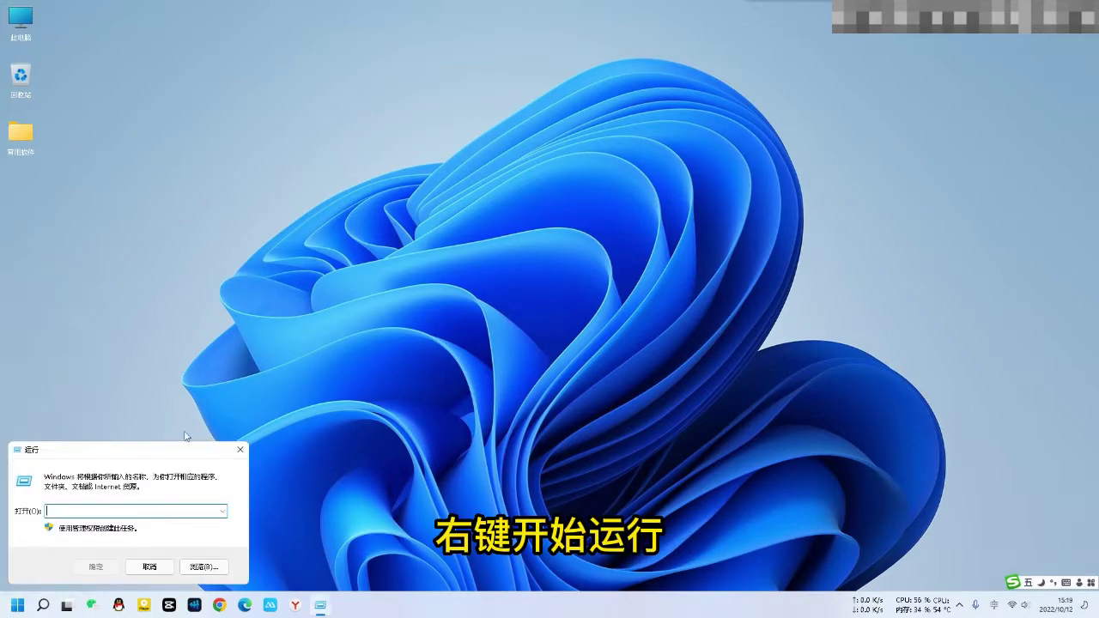
drag(163, 450, 579, 249)
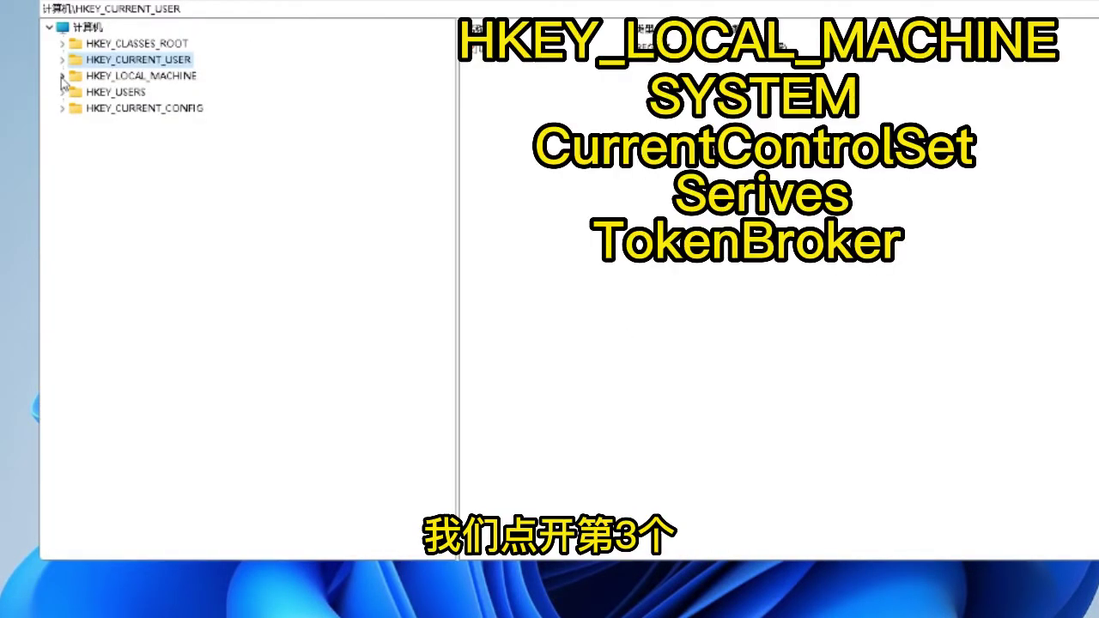
Navigate to the registry key HKEY_LOCAL_MACHINE\SYSTEM\CurrentControlSet\Services\TokenBroker and select it.
click(61, 77)
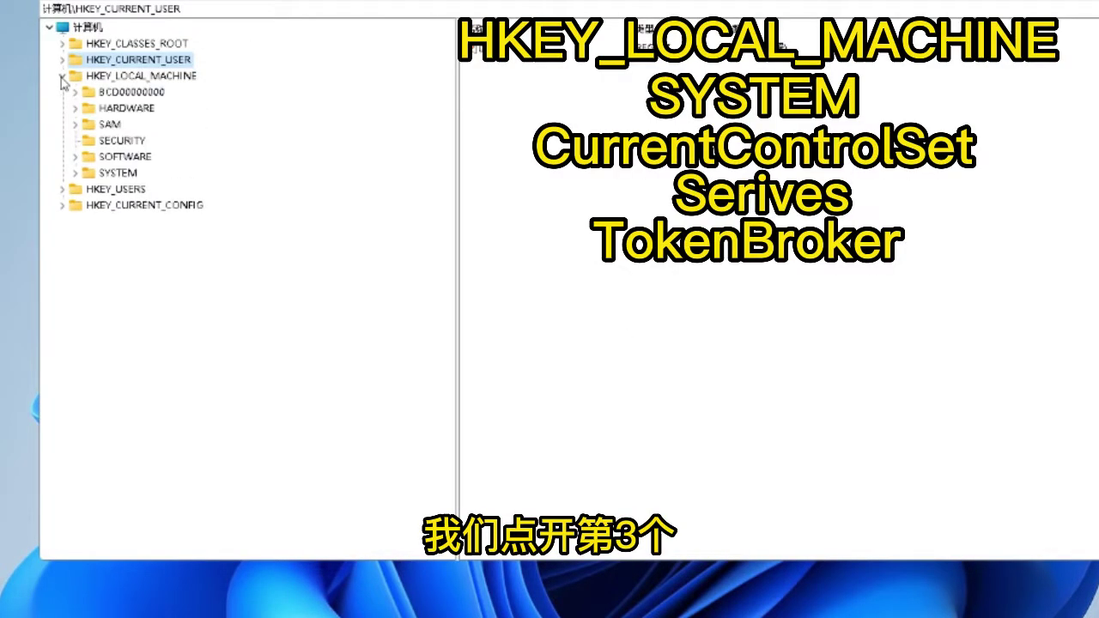
click(75, 173)
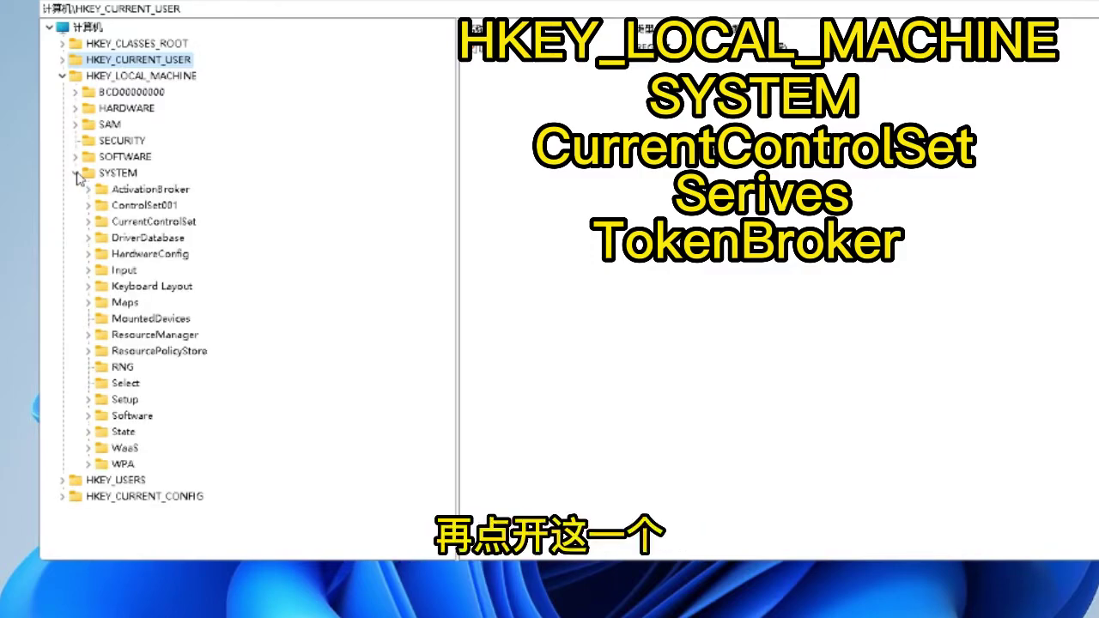
click(89, 221)
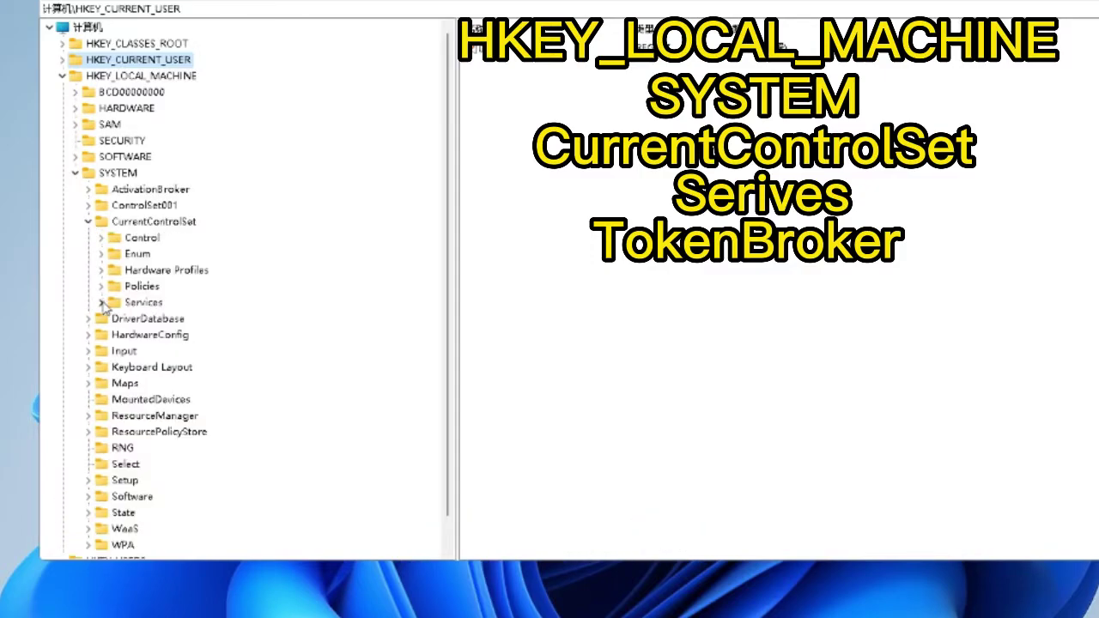
click(101, 303)
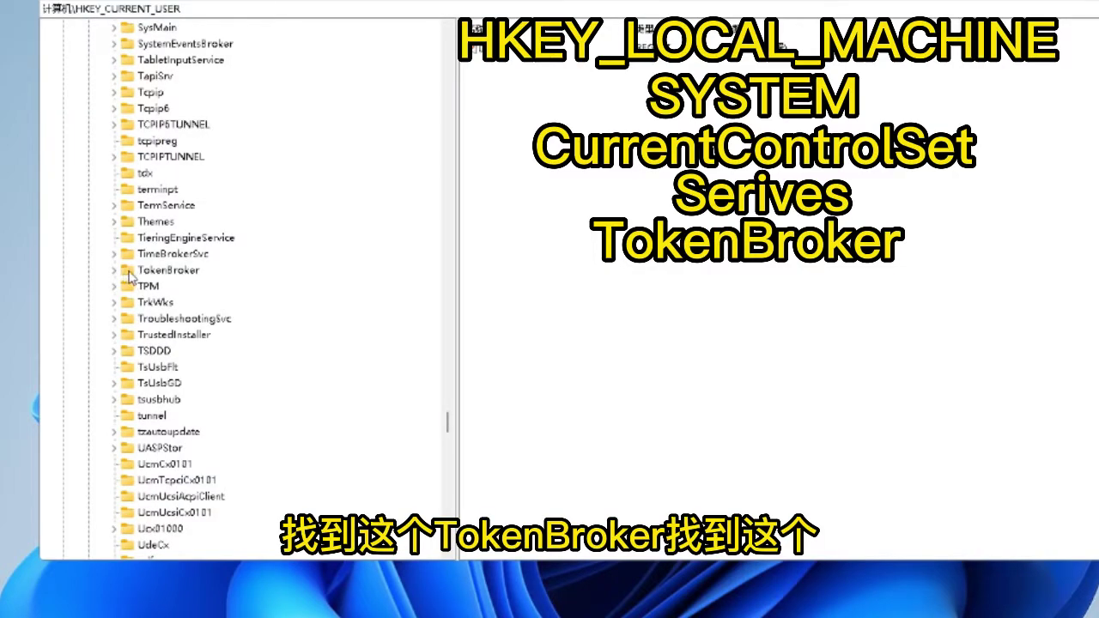
click(115, 270)
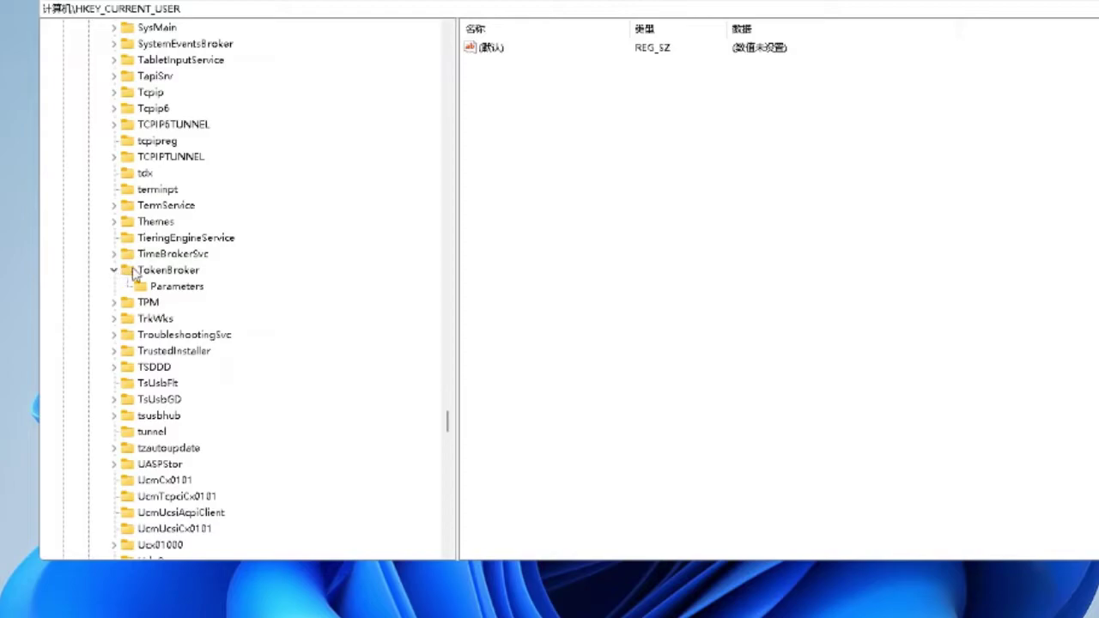
click(135, 272)
double_click(135, 271)
Set the value data of the TokenBroker key's (默认) (Default) string to 4 and confirm it.
click(473, 55)
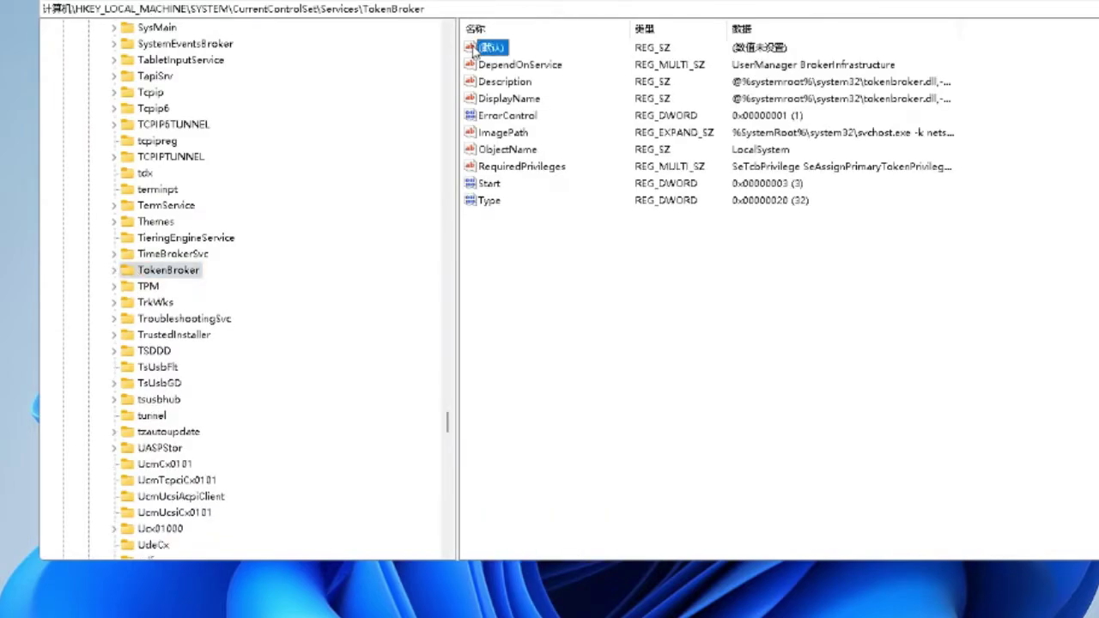
double_click(473, 51)
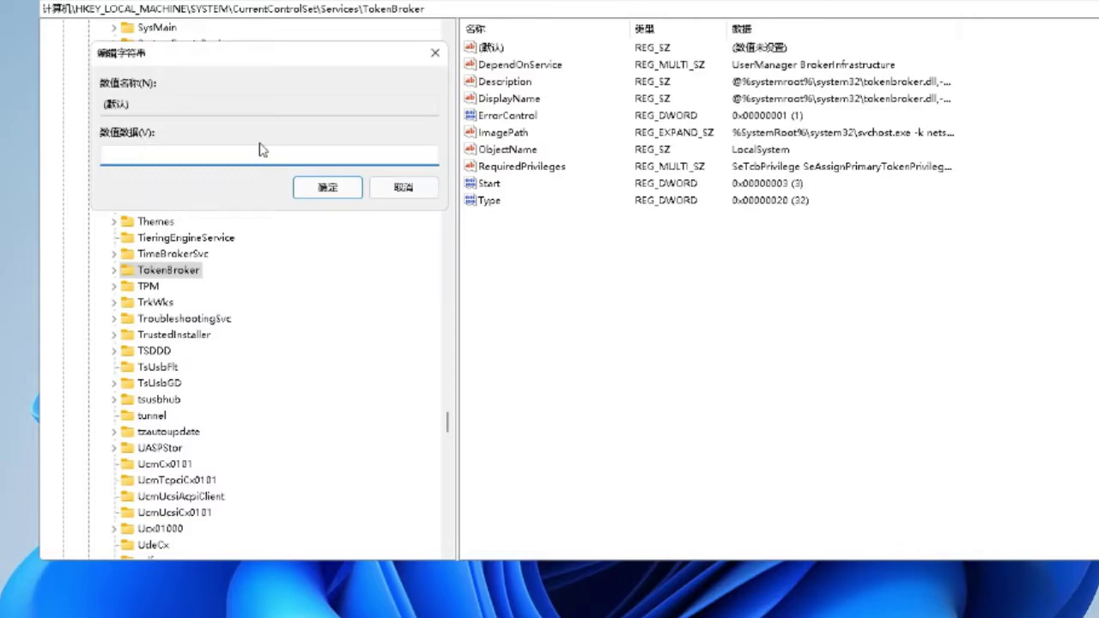
text(4)
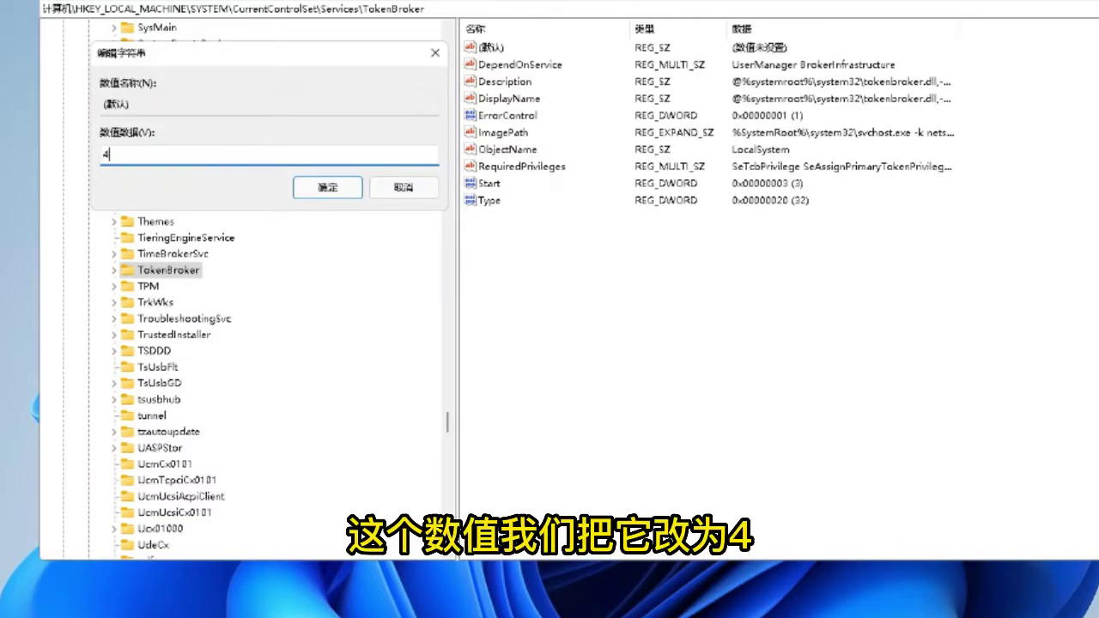
click(337, 191)
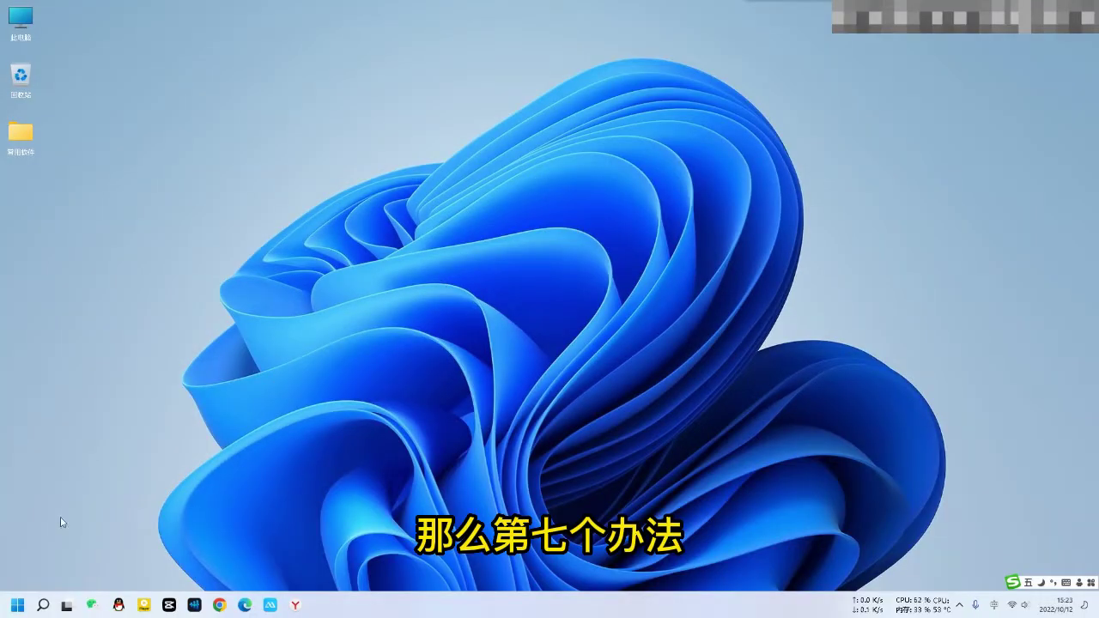
Find 通知和操作 (notifications and actions) in Windows Settings, turn the main 通知 (Notifications) switch off, and close Settings.
click(19, 607)
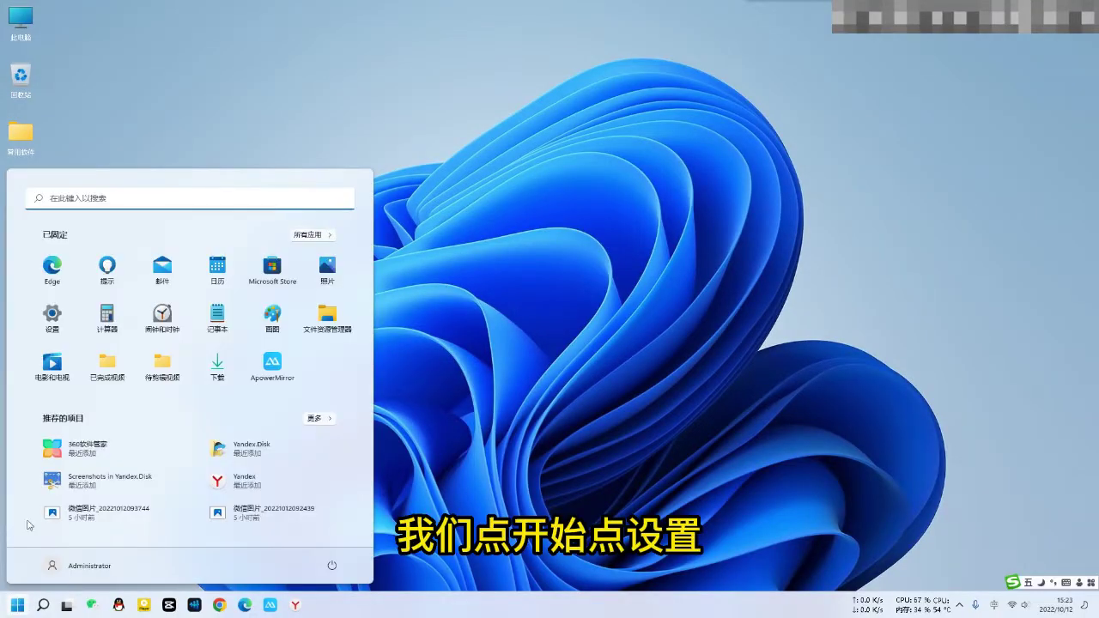
click(52, 316)
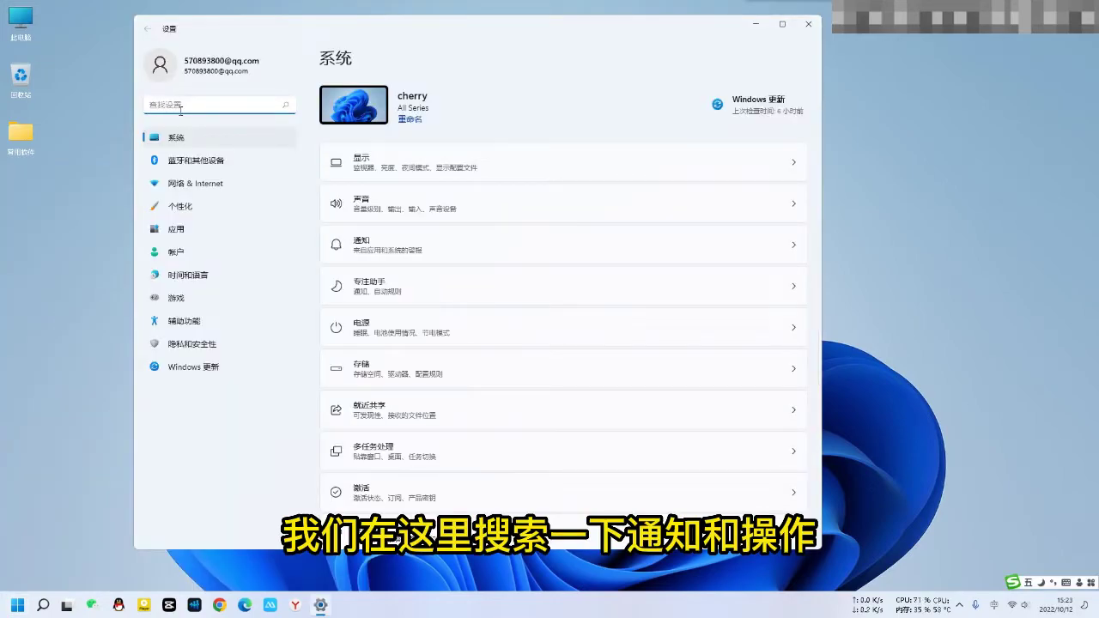
text(通知和操作)
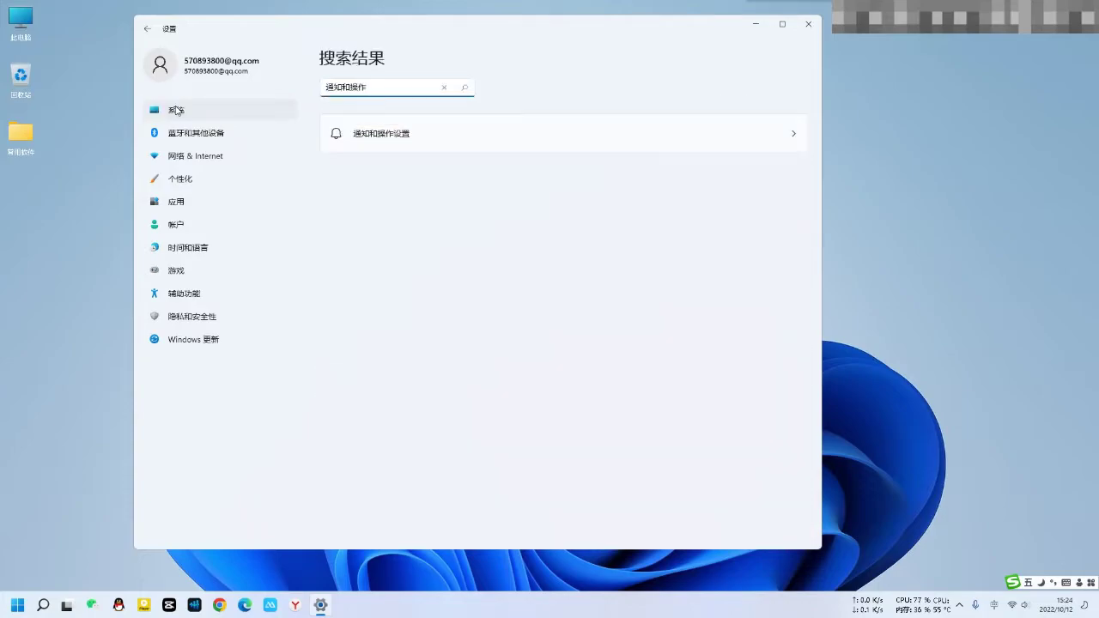
click(422, 140)
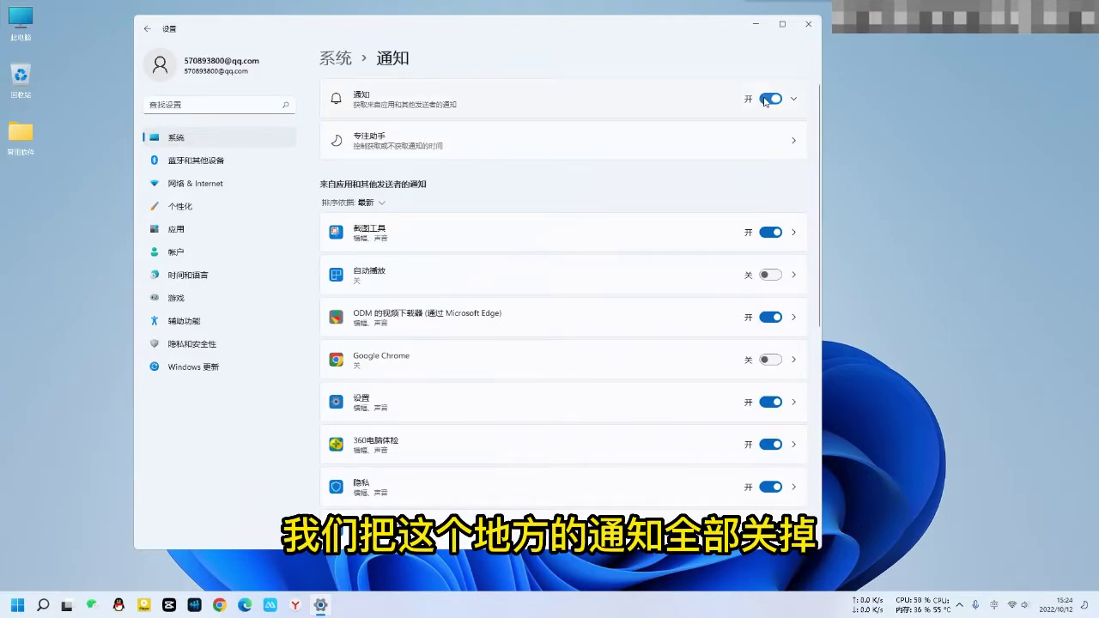
click(770, 99)
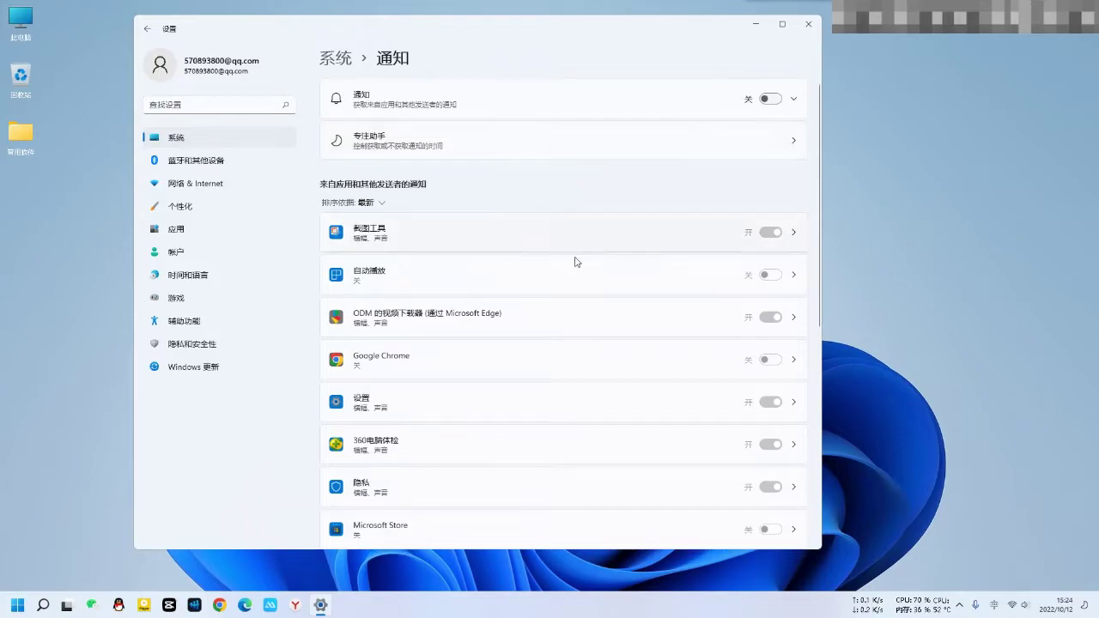
click(808, 25)
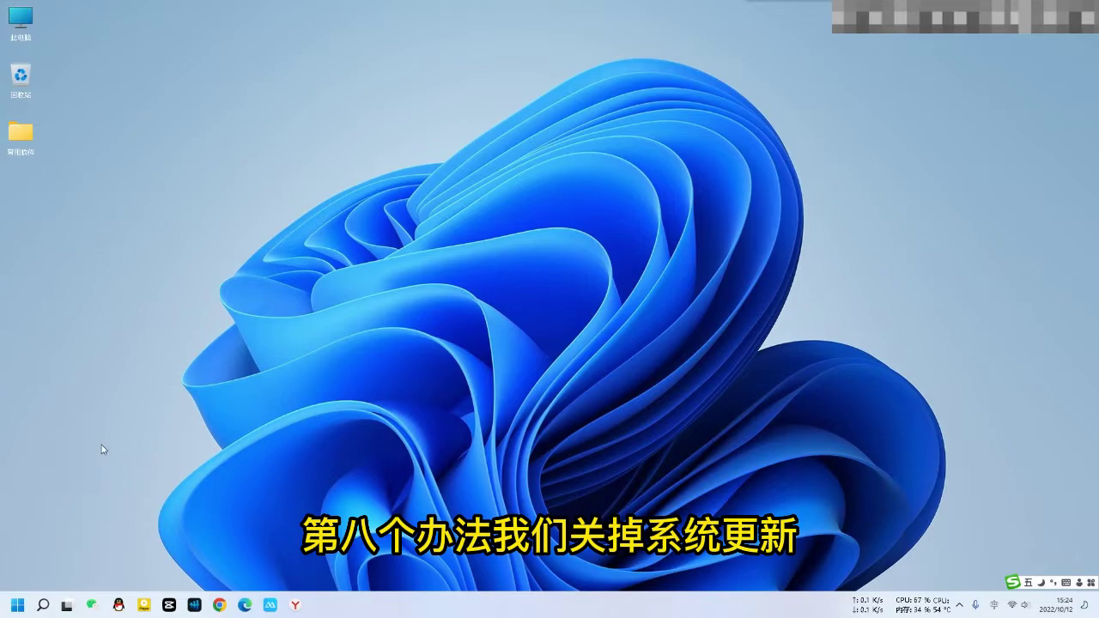
Open the Run dialog, move it toward the middle of the desktop, and launch services.msc from it.
right_click(17, 607)
click(43, 539)
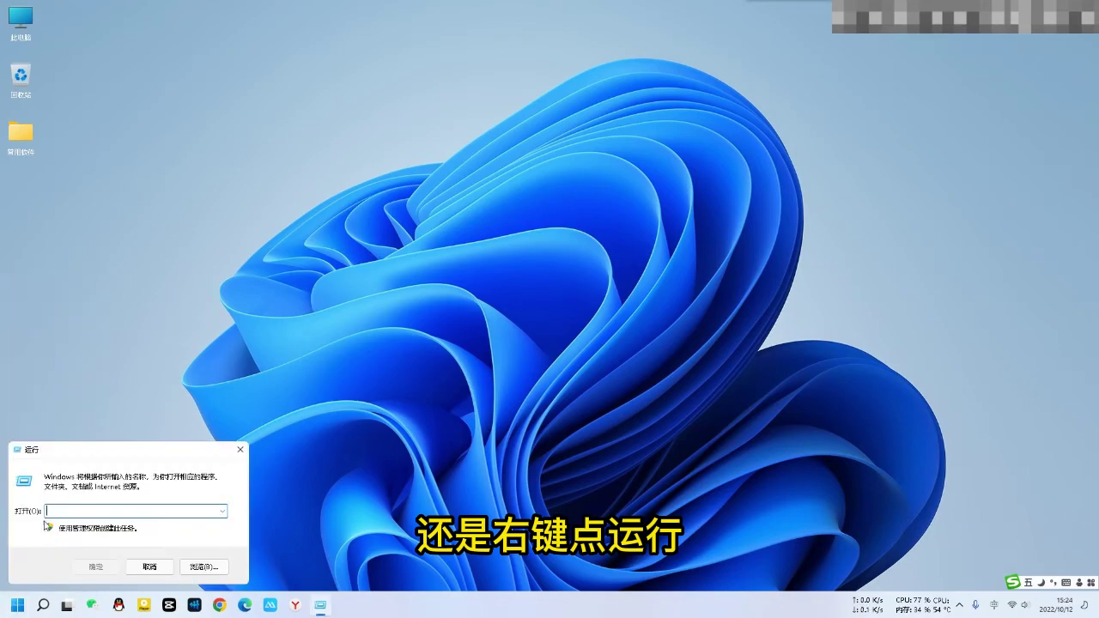
drag(95, 447, 468, 230)
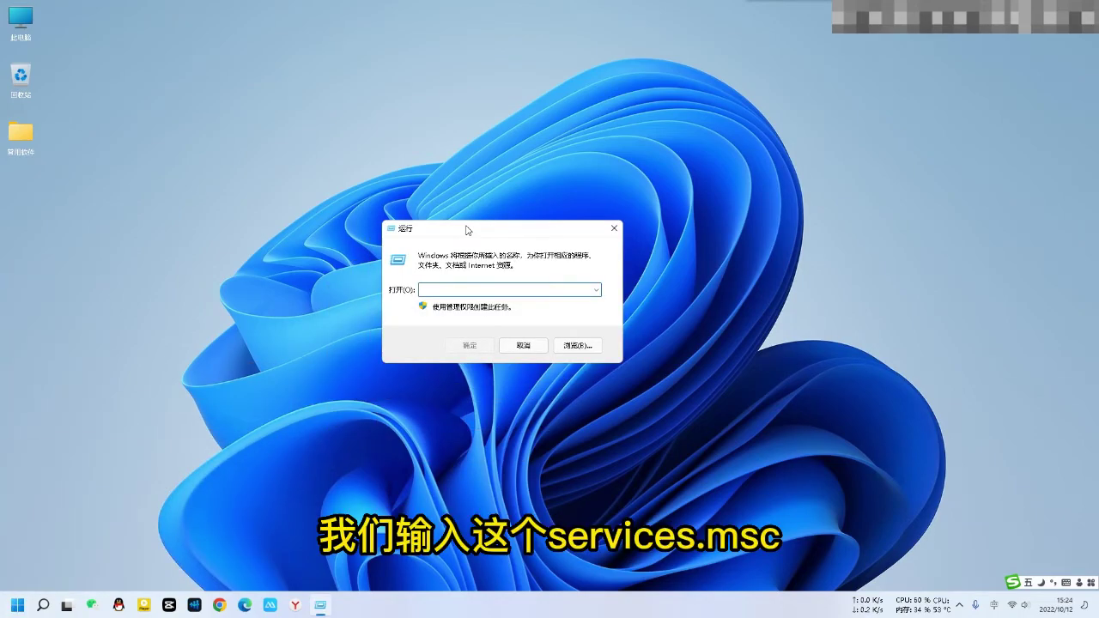
key(shift)
text(services.msc)
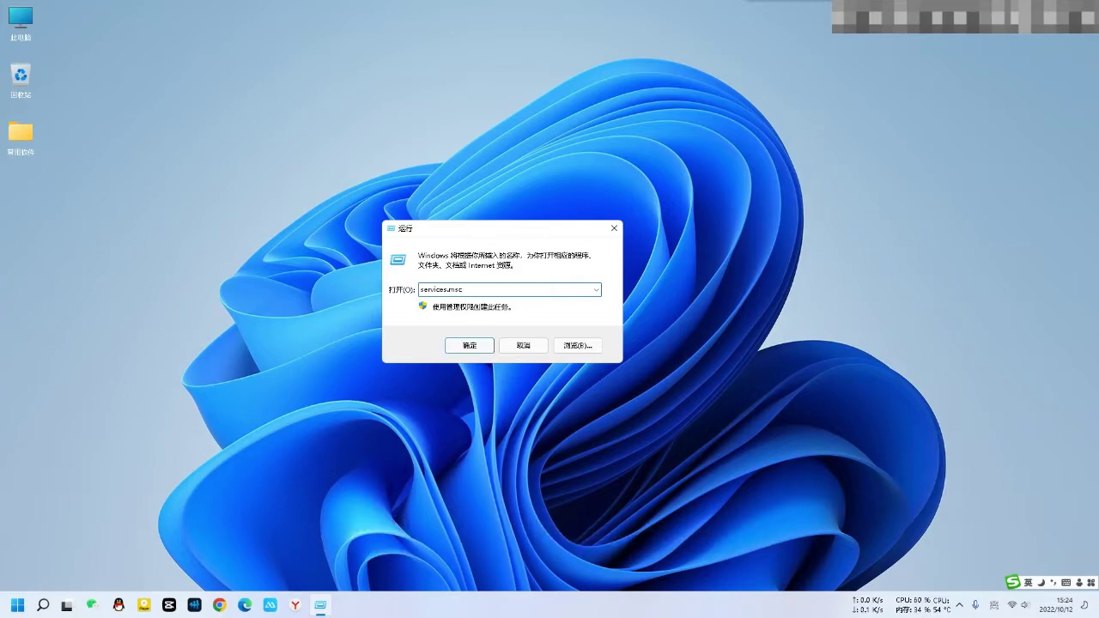
key(Return)
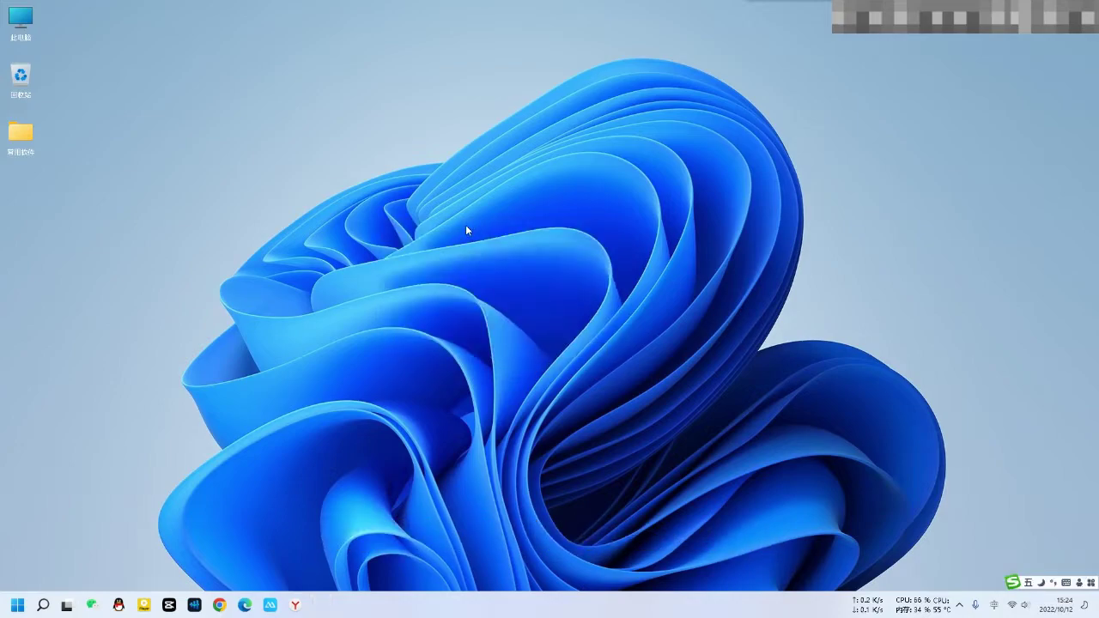
Set the startup type of the Windows Update service to 禁用 (Disabled), apply it, and close its properties.
scroll(430, 275, down, 20)
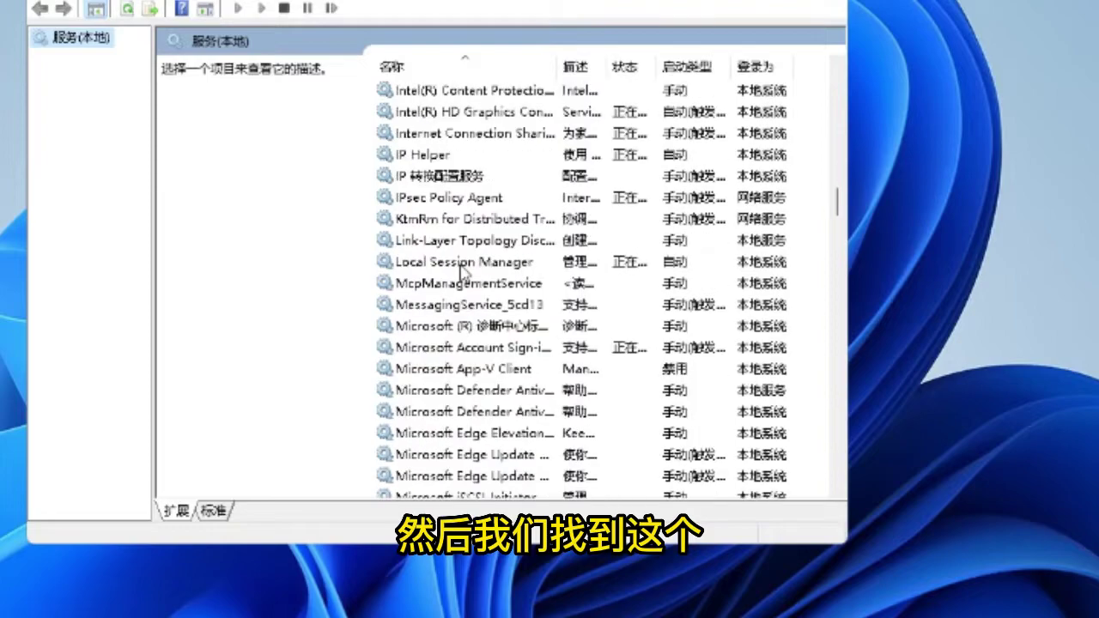
scroll(461, 272, down, 7)
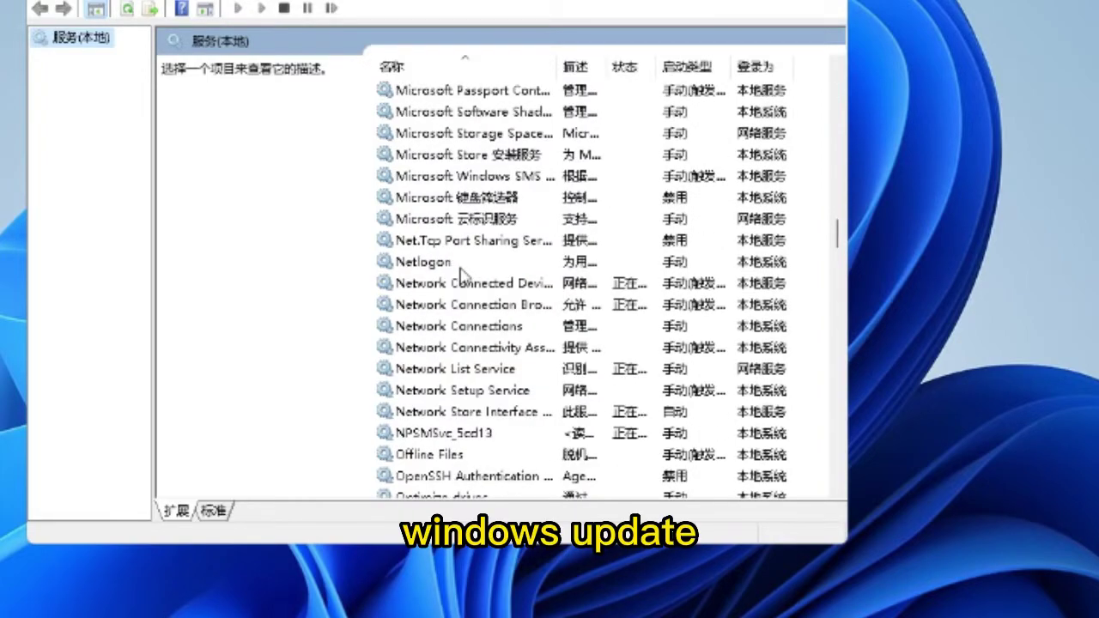
scroll(461, 273, down, 20)
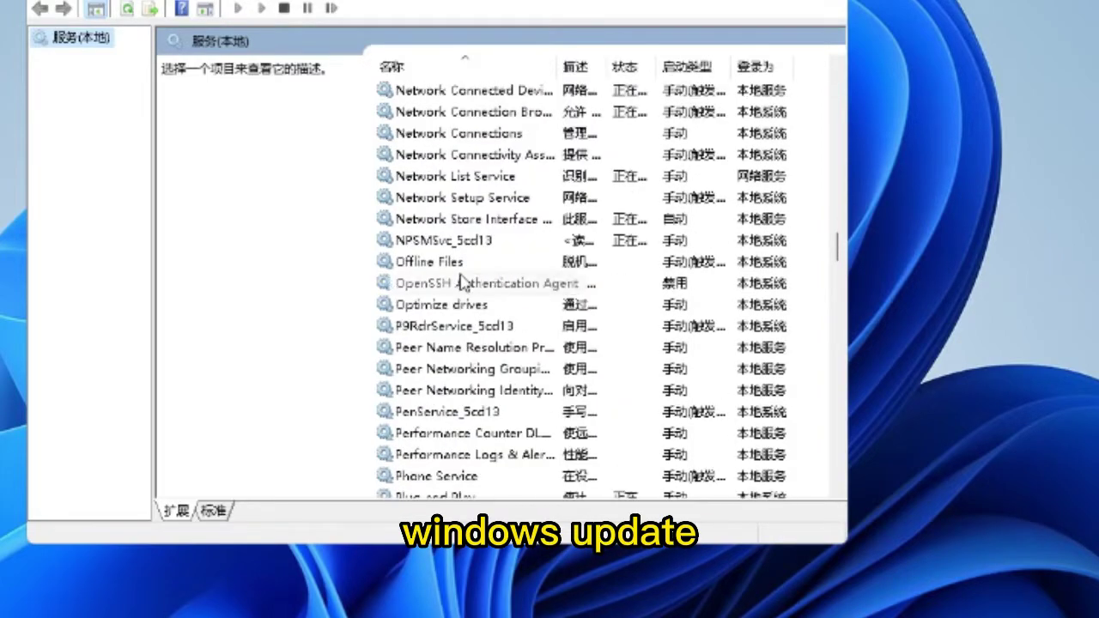
double_click(388, 367)
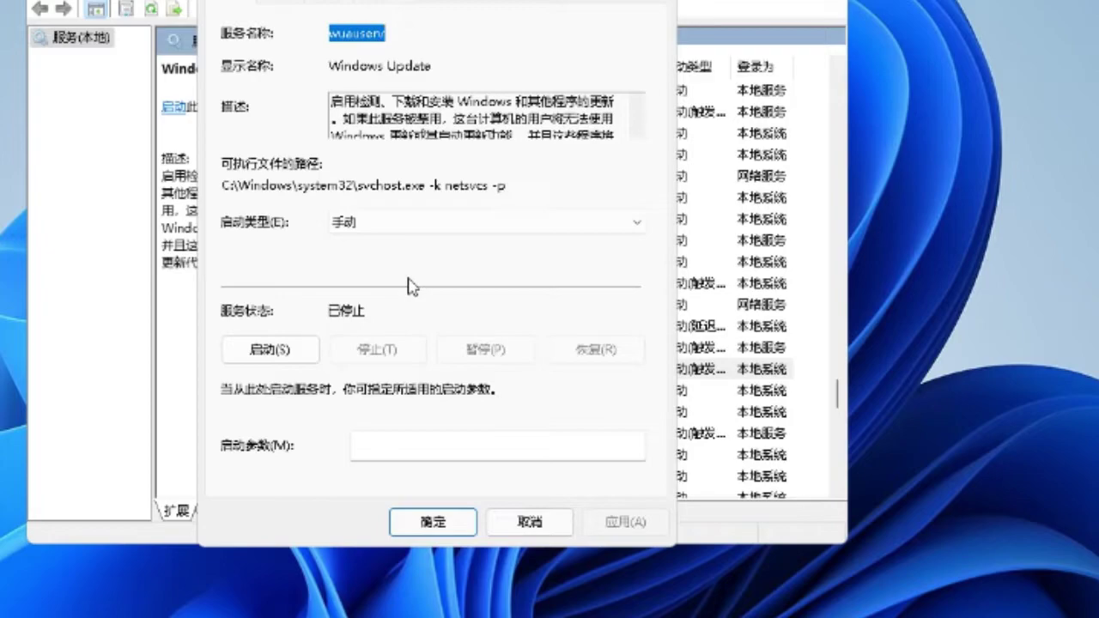
click(400, 223)
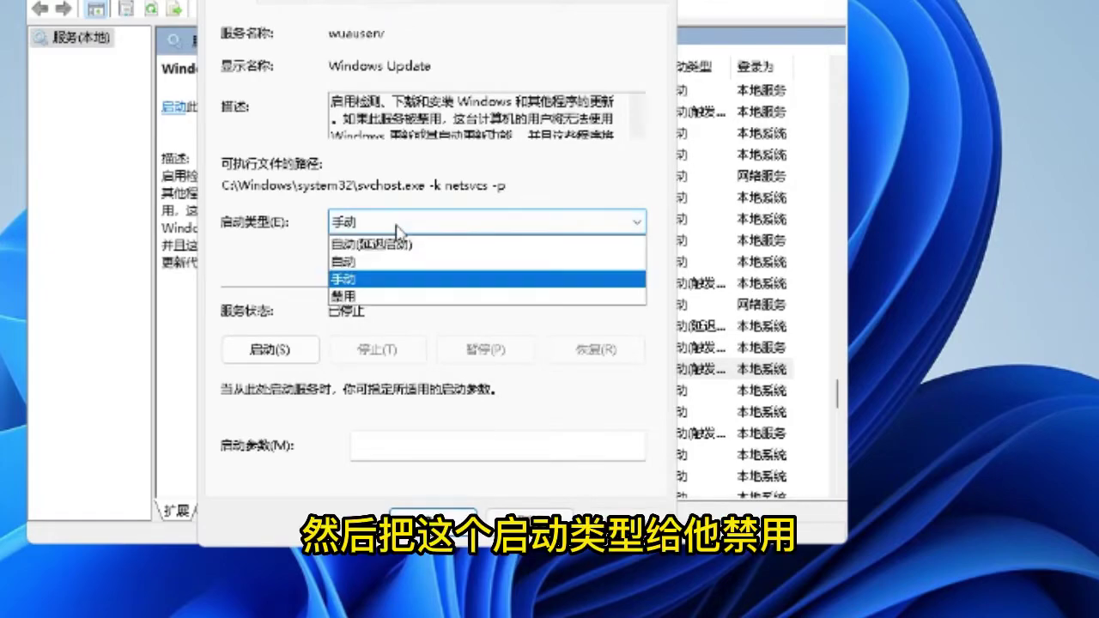
click(382, 298)
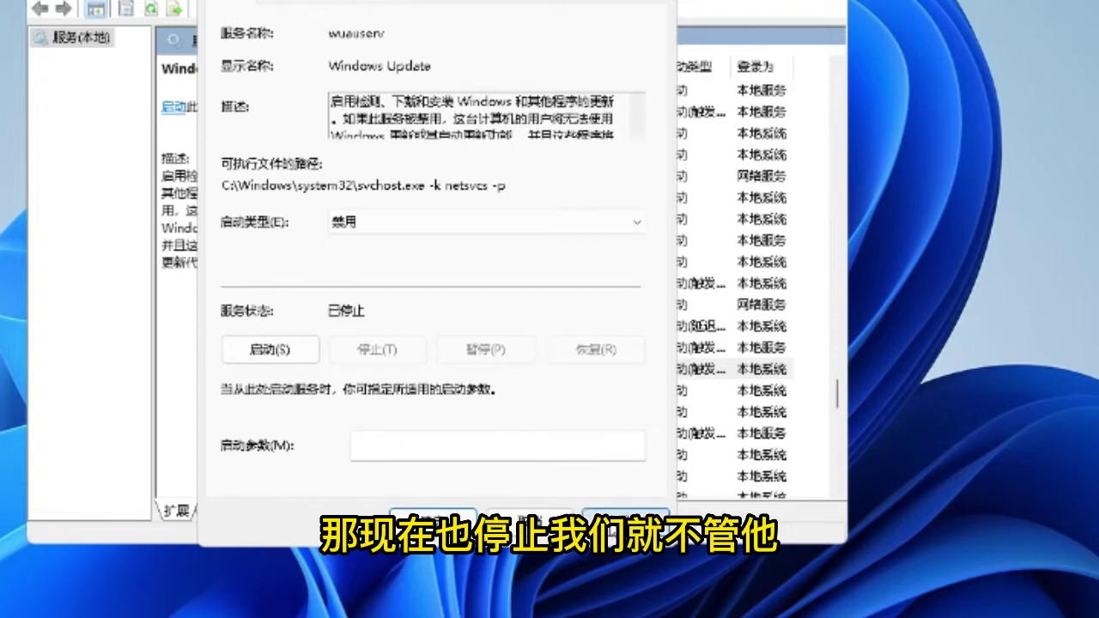
click(615, 521)
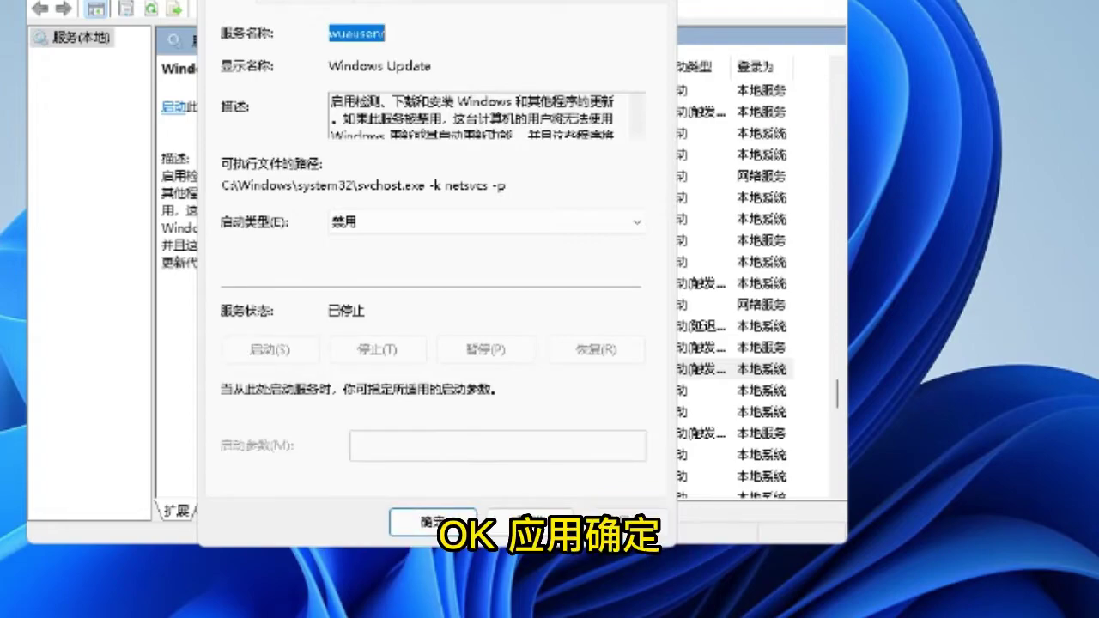
click(430, 521)
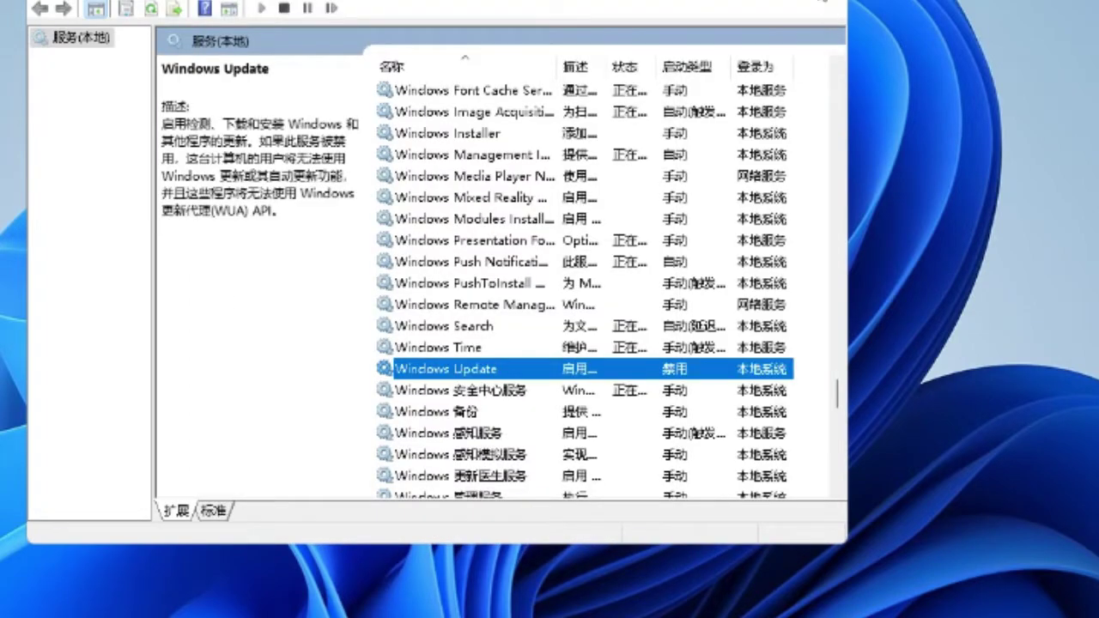